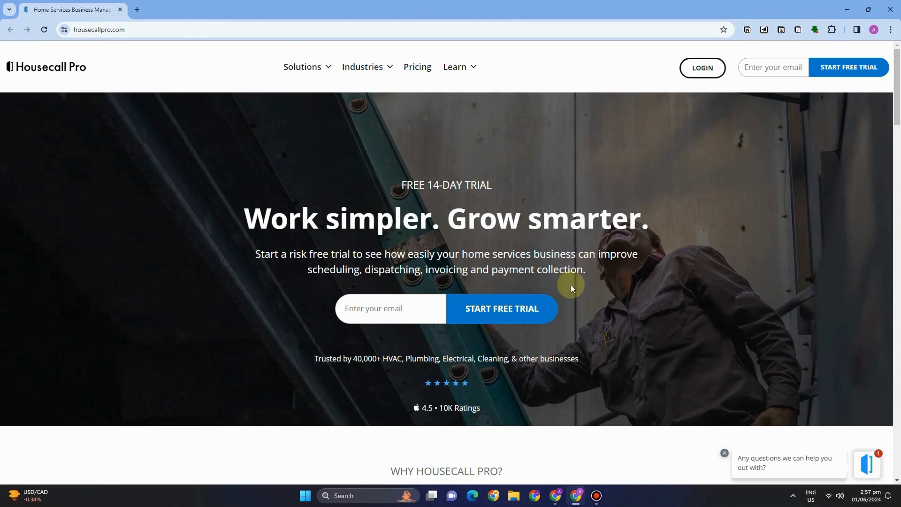
# Step: Look through the homepage's solutions, features, business tools, industries and support sections
pyautogui.scroll(-2, 593, 288)
pyautogui.scroll(-5, 593, 288)
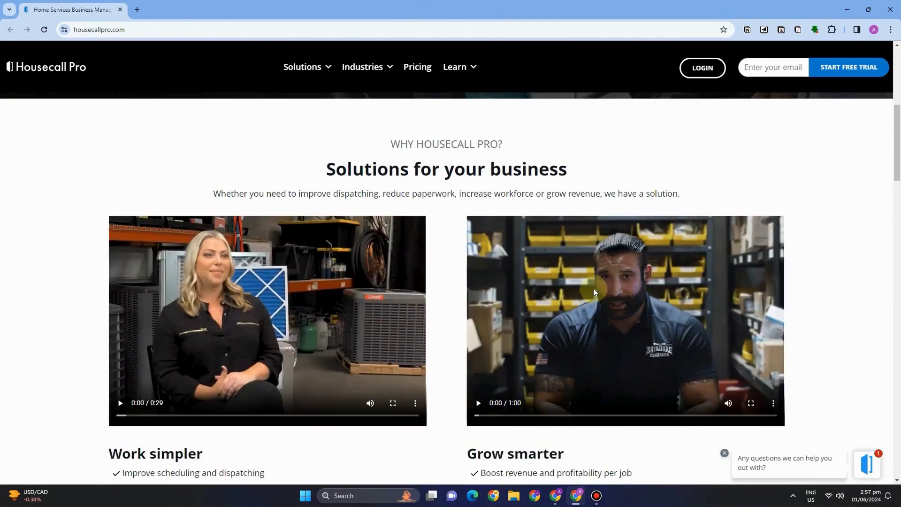
pyautogui.scroll(-5, 593, 288)
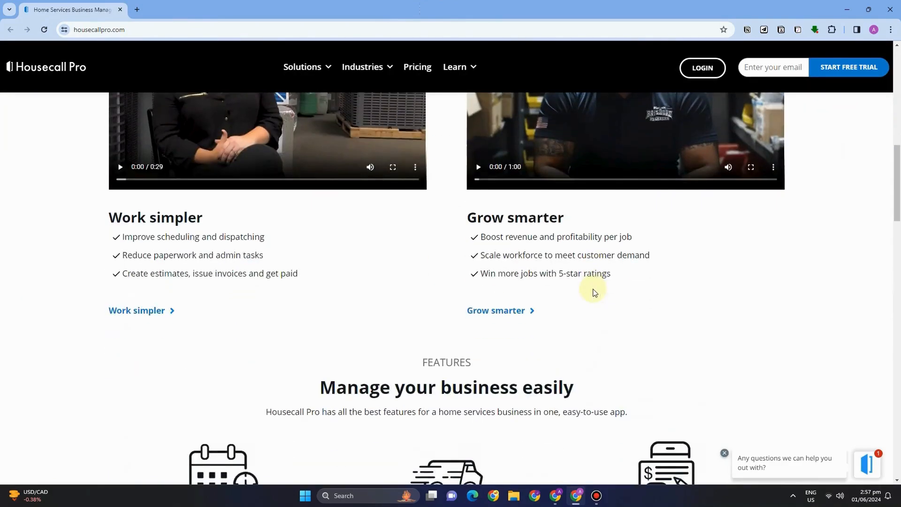
pyautogui.scroll(-5, 593, 292)
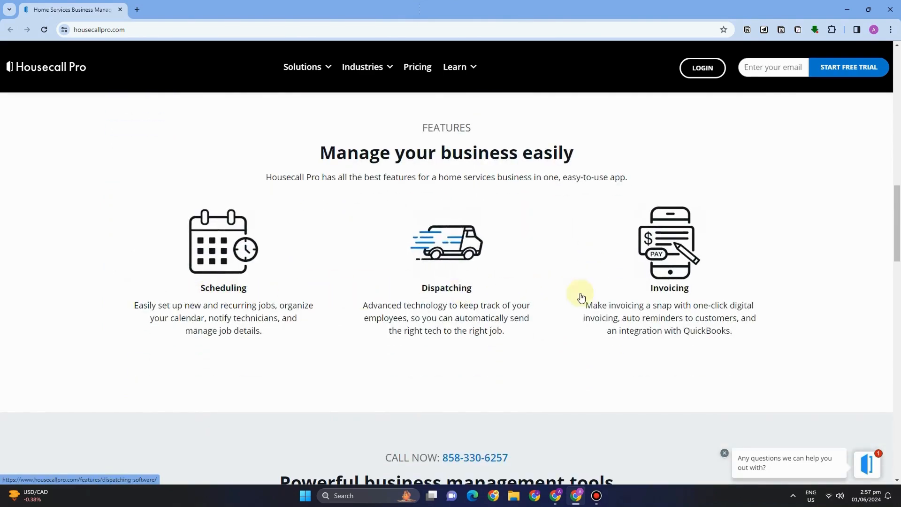
pyautogui.scroll(-2, 631, 294)
pyautogui.scroll(-8, 630, 294)
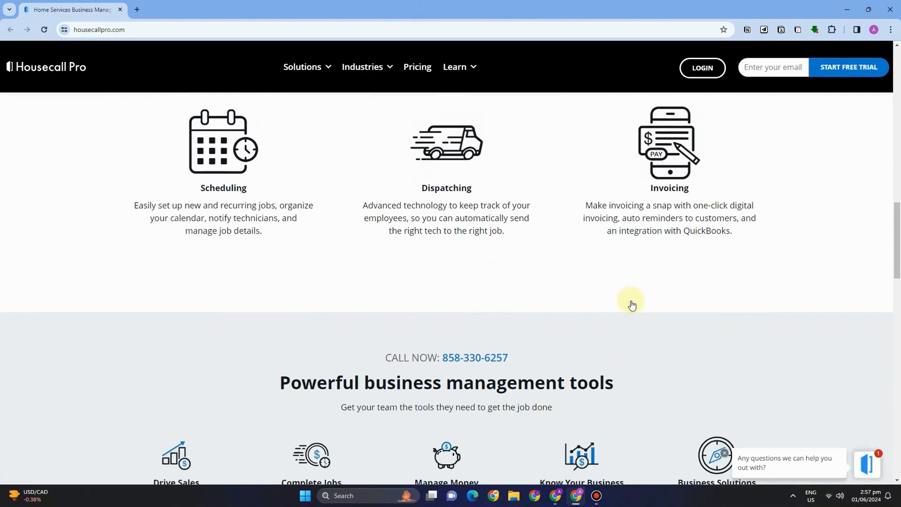
pyautogui.scroll(-10, 632, 304)
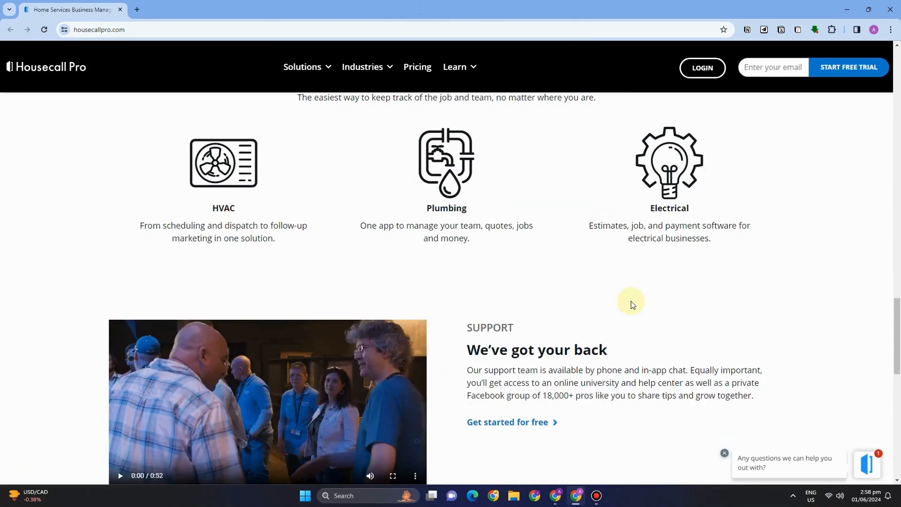
pyautogui.scroll(18, 629, 303)
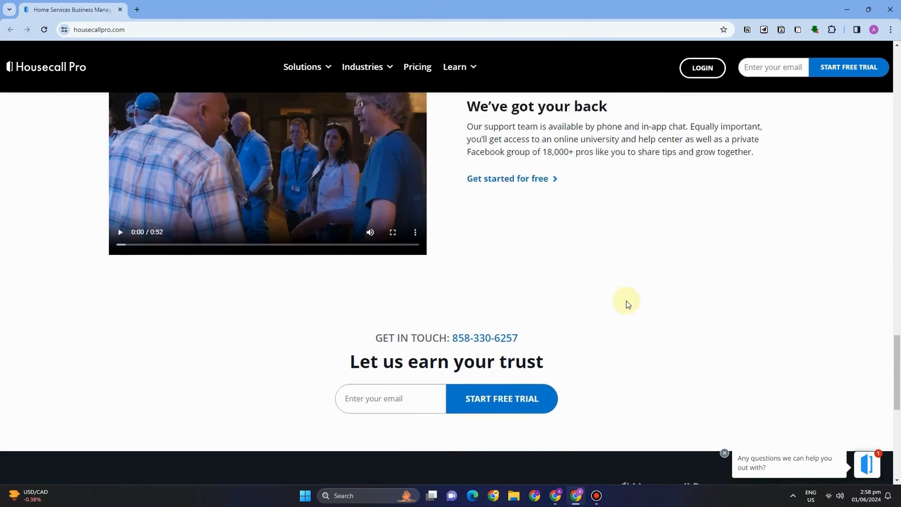
pyautogui.scroll(15, 588, 304)
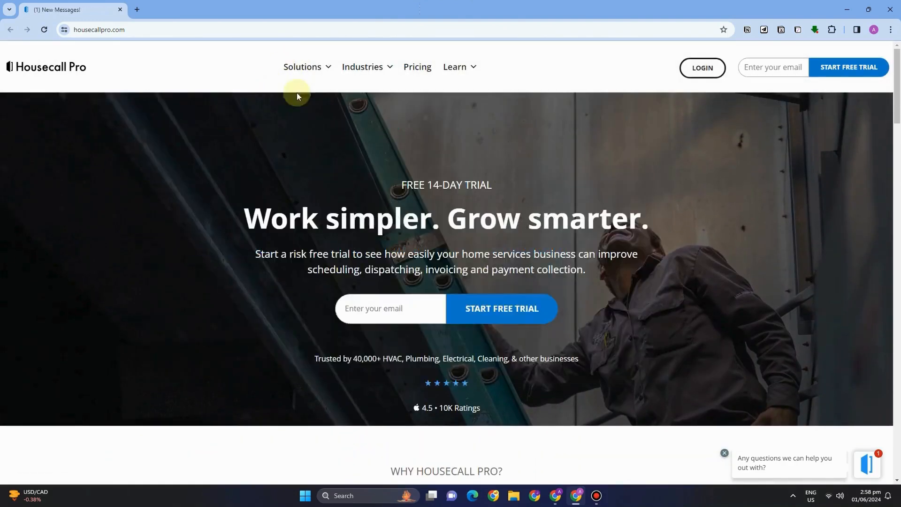
# Step: Browse the site's listings of solutions, industries and learning resources
pyautogui.moveTo(314, 102)
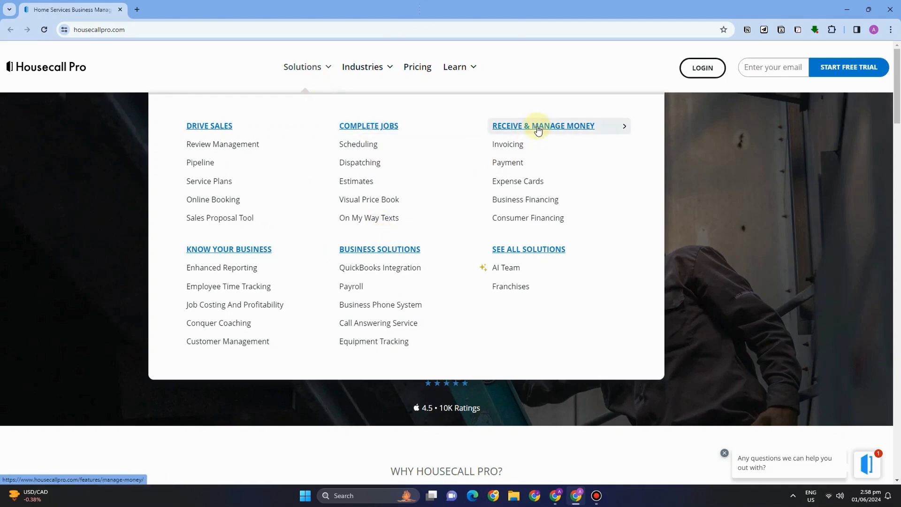
pyautogui.moveTo(374, 69)
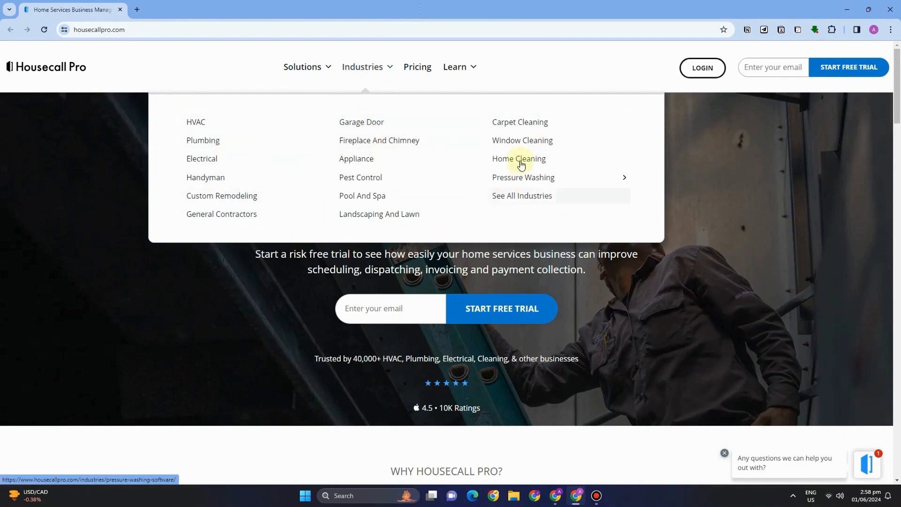
pyautogui.moveTo(470, 68)
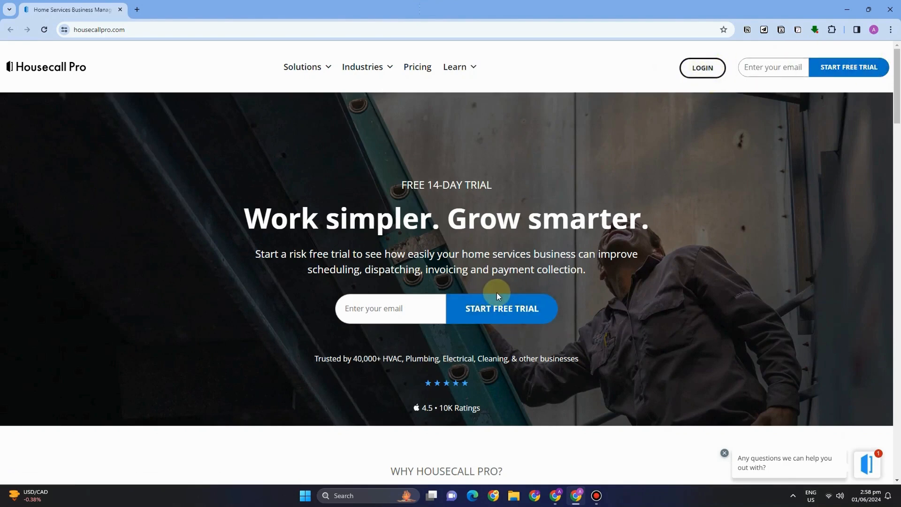
# Step: Start the free trial and complete the profile with the first name, last name, phone number and e-mail
pyautogui.click(498, 314)
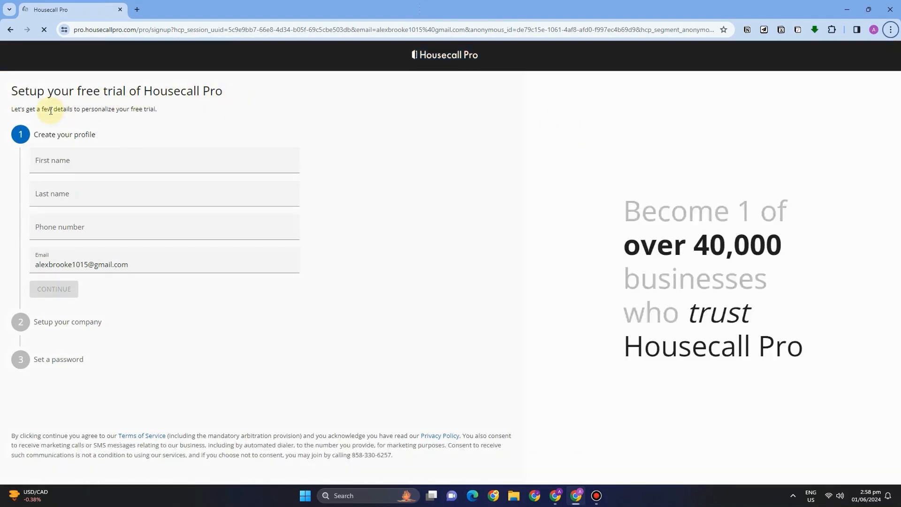
pyautogui.click(95, 156)
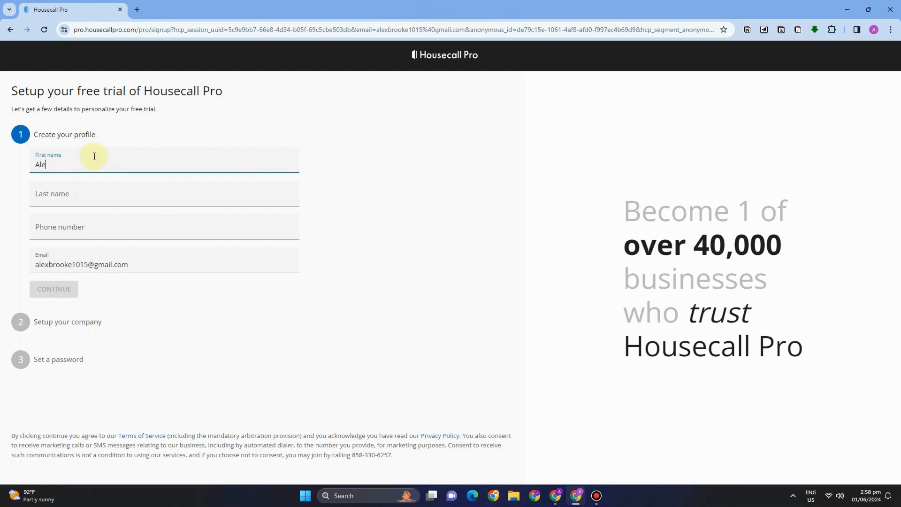
pyautogui.click(93, 195)
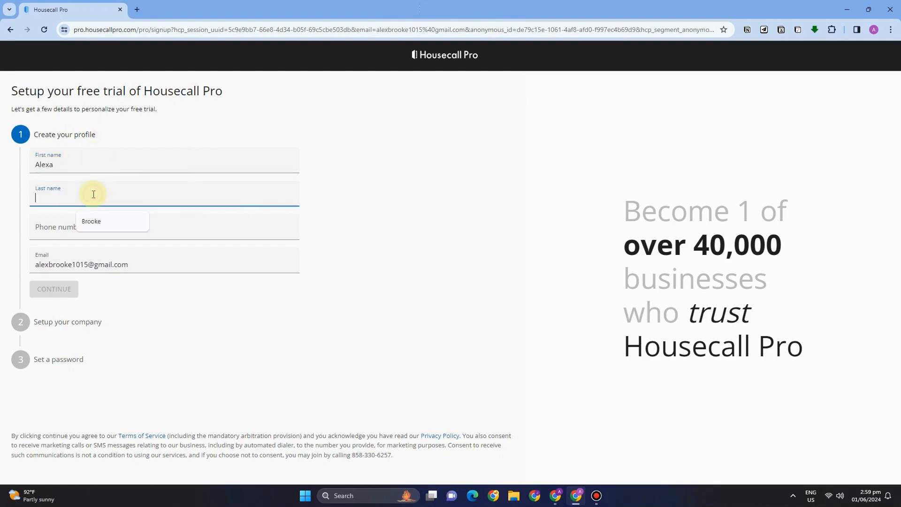
pyautogui.click(99, 220)
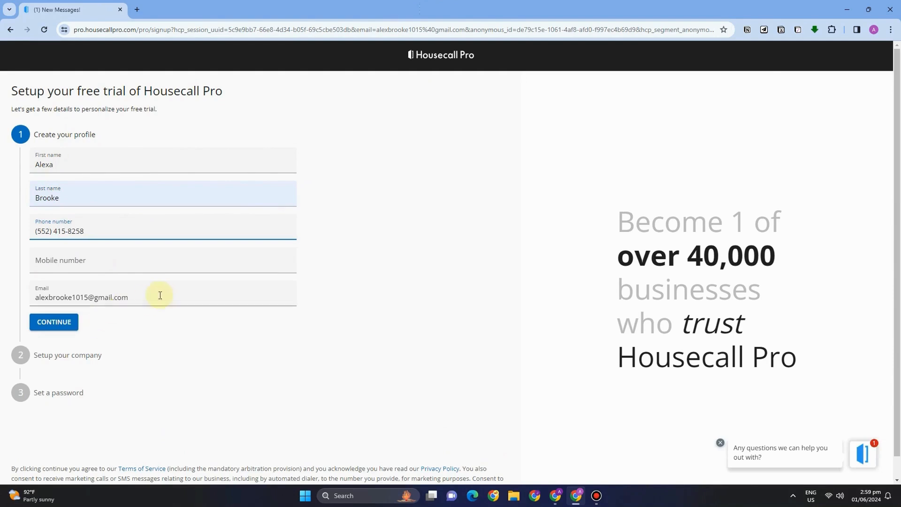
pyautogui.click(54, 321)
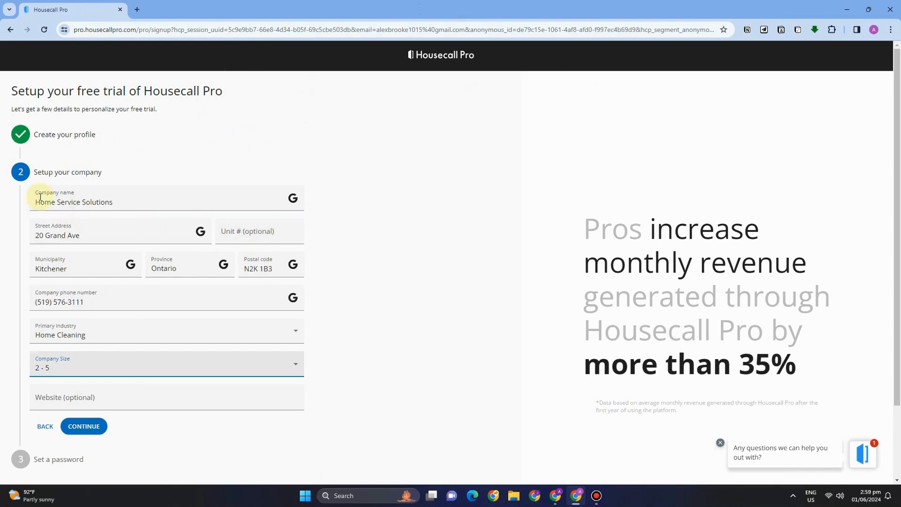
# Step: Submit the company setup for Home Service Solutions with its address and phone number, primary industry Home Cleaning and company size 2 - 5
pyautogui.moveTo(34, 204); pyautogui.dragTo(221, 177)
pyautogui.click(447, 159)
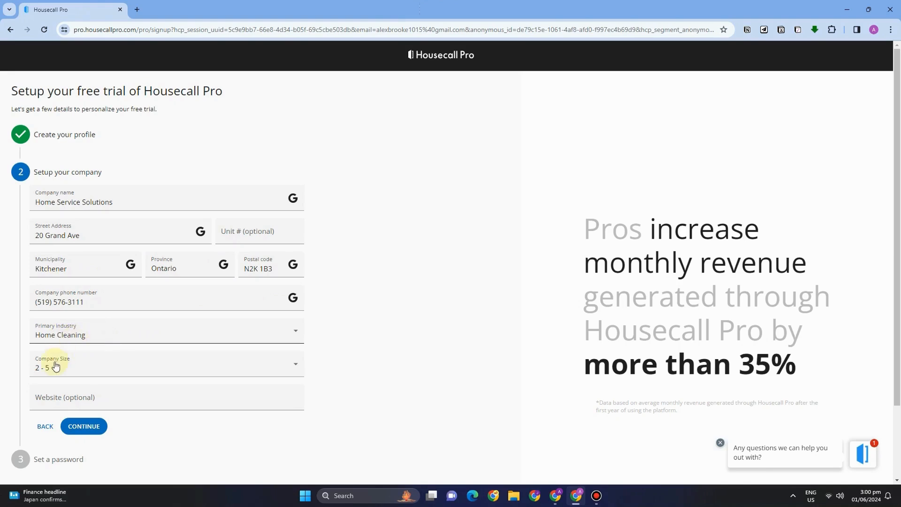
pyautogui.click(103, 426)
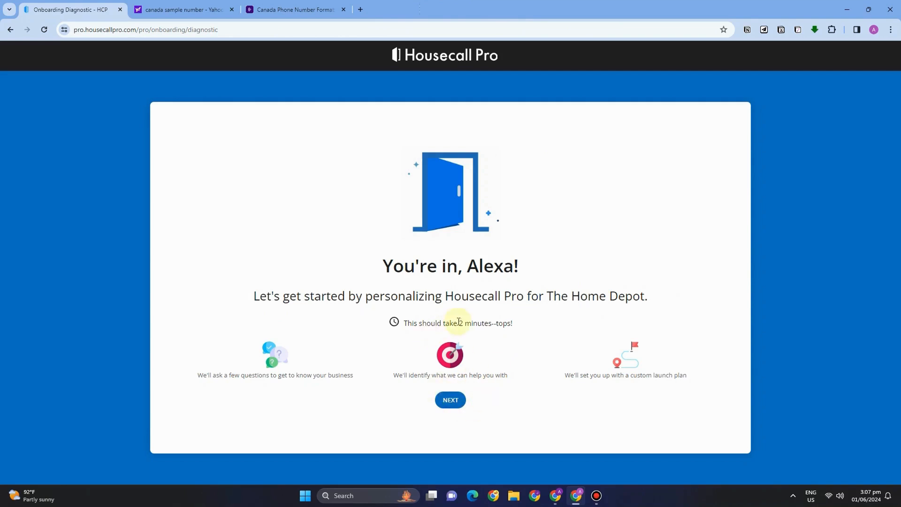
# Step: Begin the onboarding questions and submit "Grow my business" as the top priority for this year
pyautogui.moveTo(401, 326); pyautogui.dragTo(508, 324)
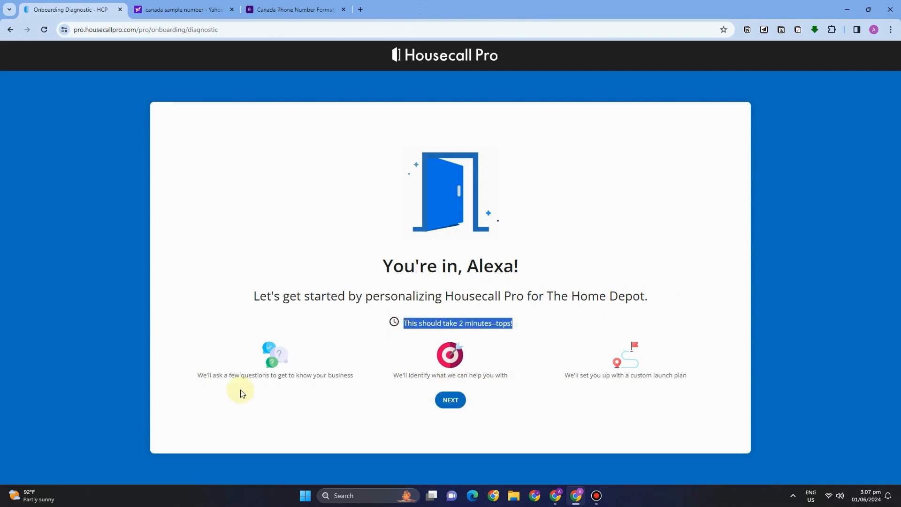
pyautogui.click(436, 400)
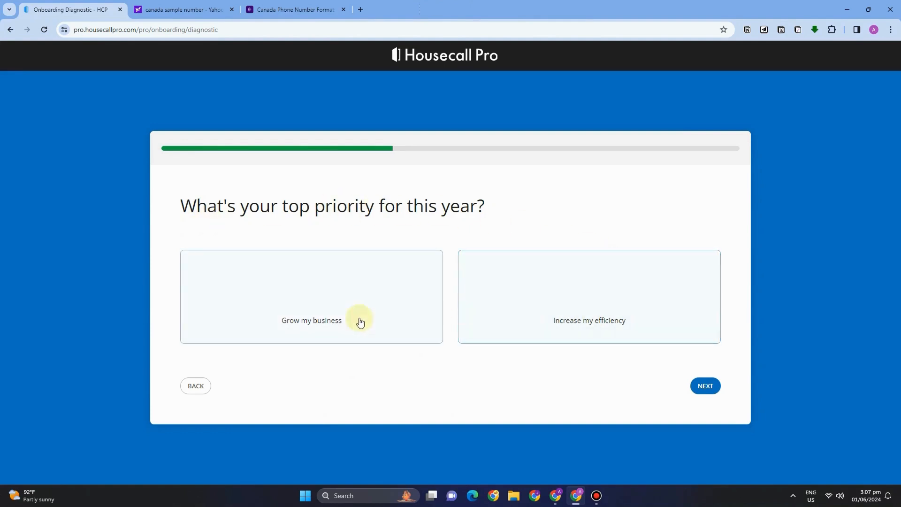
pyautogui.click(338, 315)
pyautogui.click(705, 386)
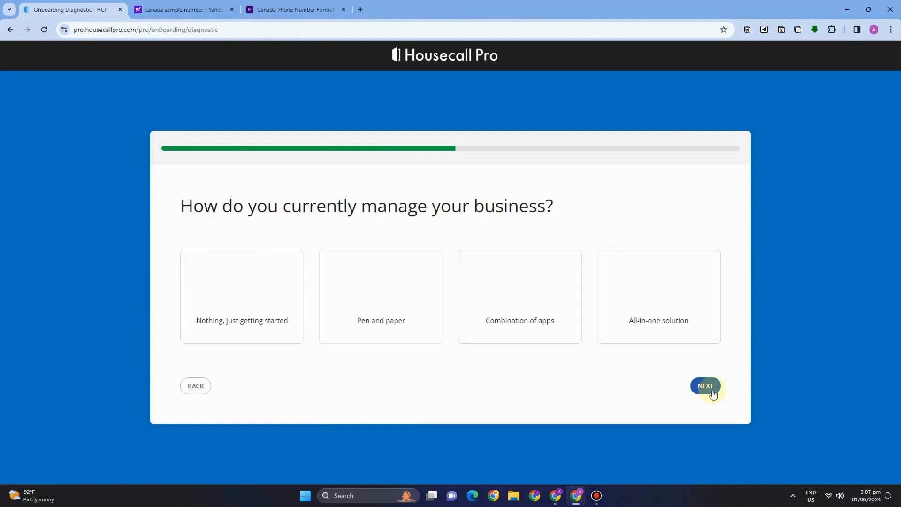
# Step: Answer how the business is currently managed with "Nothing, just getting started" and continue
pyautogui.click(496, 334)
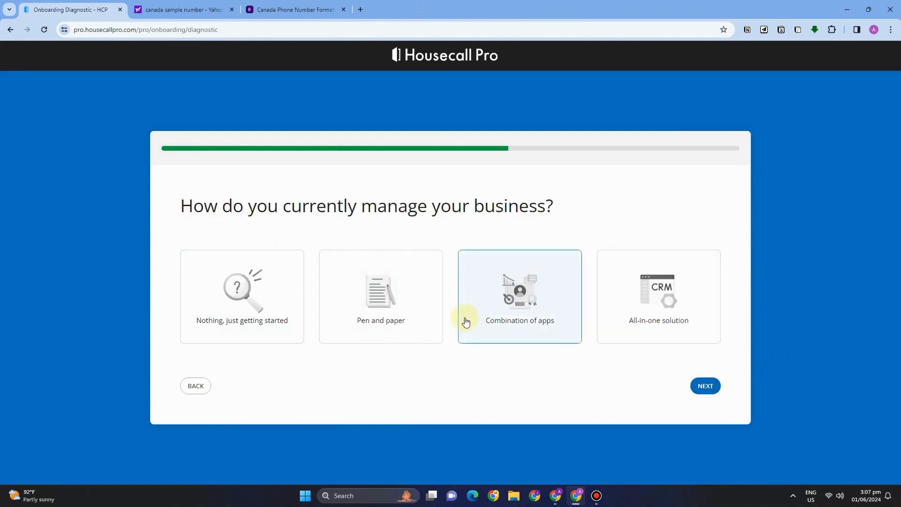
pyautogui.click(204, 303)
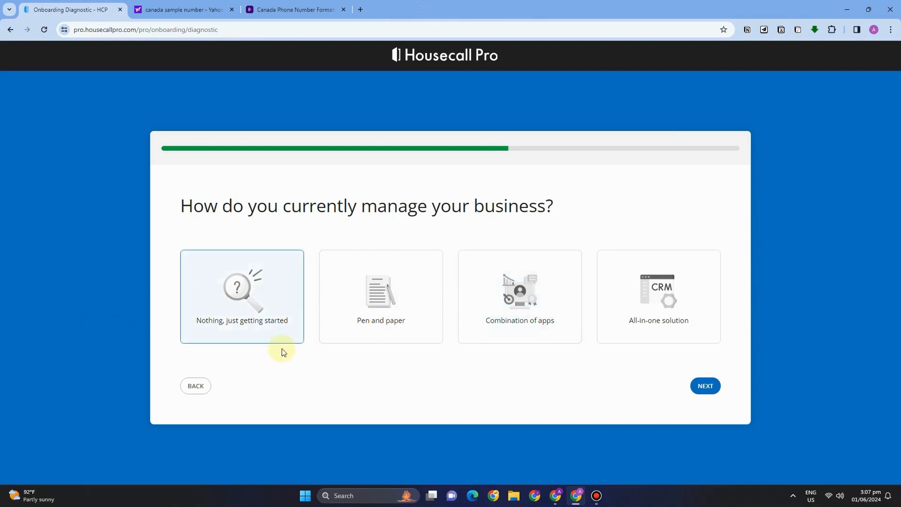
pyautogui.click(337, 304)
pyautogui.click(241, 323)
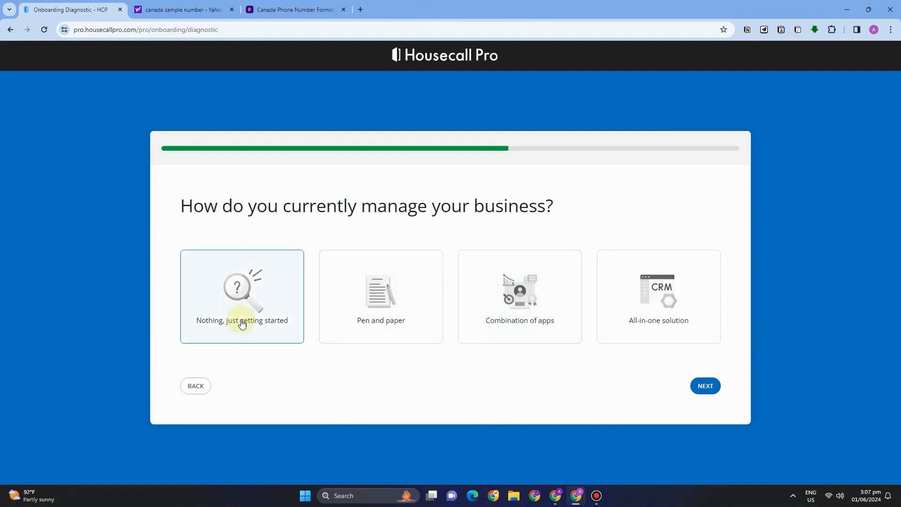
pyautogui.click(705, 386)
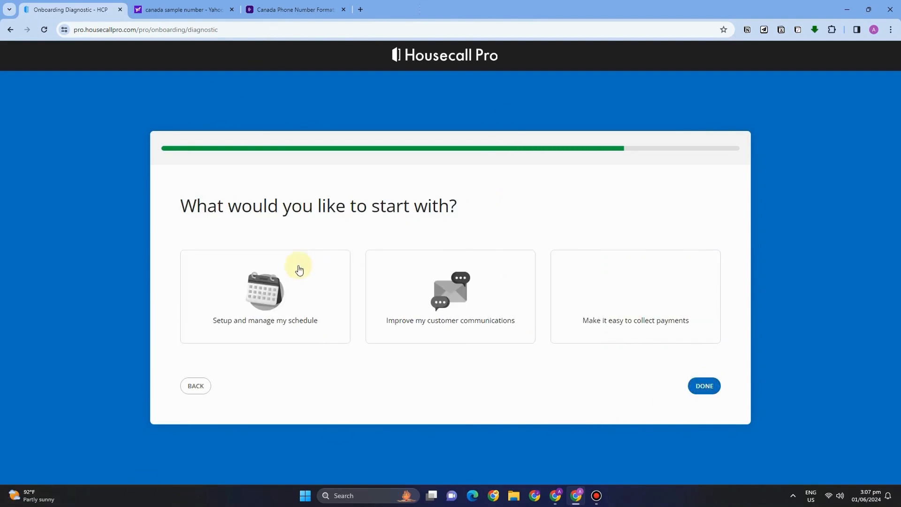
# Step: Choose "Setup and manage my schedule" as the starting point and finish the onboarding questions
pyautogui.click(274, 309)
pyautogui.click(461, 295)
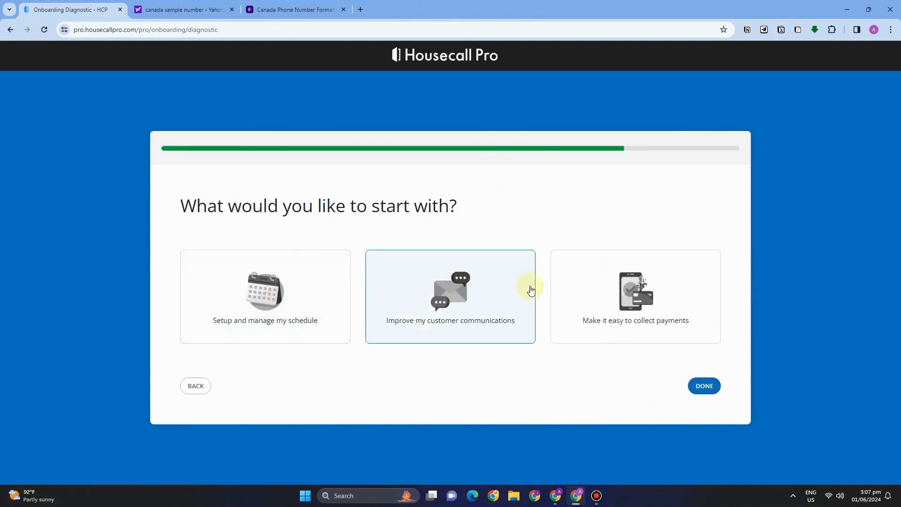
pyautogui.click(652, 305)
pyautogui.click(267, 295)
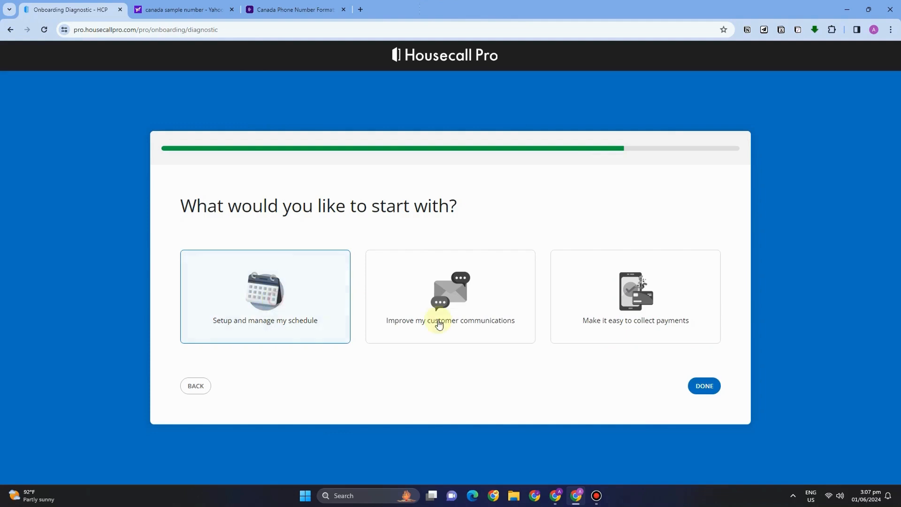
pyautogui.click(704, 386)
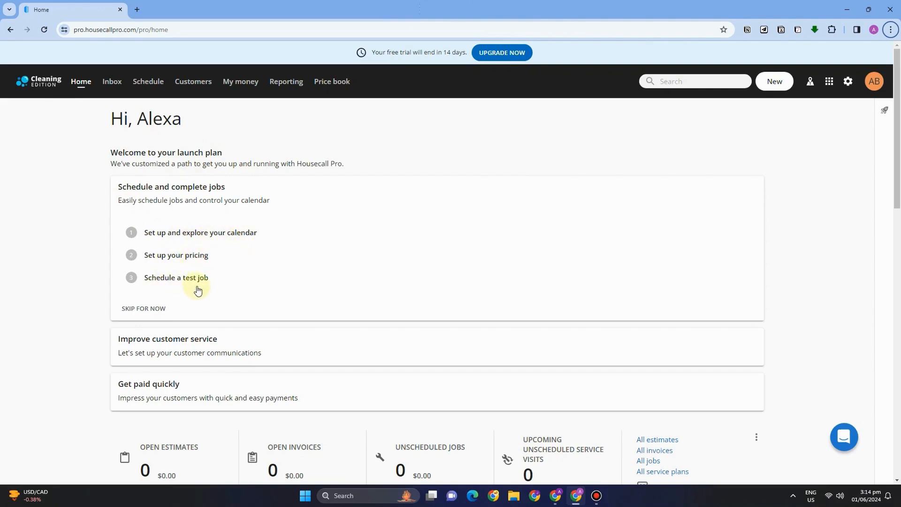
# Step: Examine the home dashboard's launch plan, estimate and invoice summaries, employee status map, recent activity and schedule
pyautogui.scroll(-1, 324, 326)
pyautogui.scroll(-1, 141, 399)
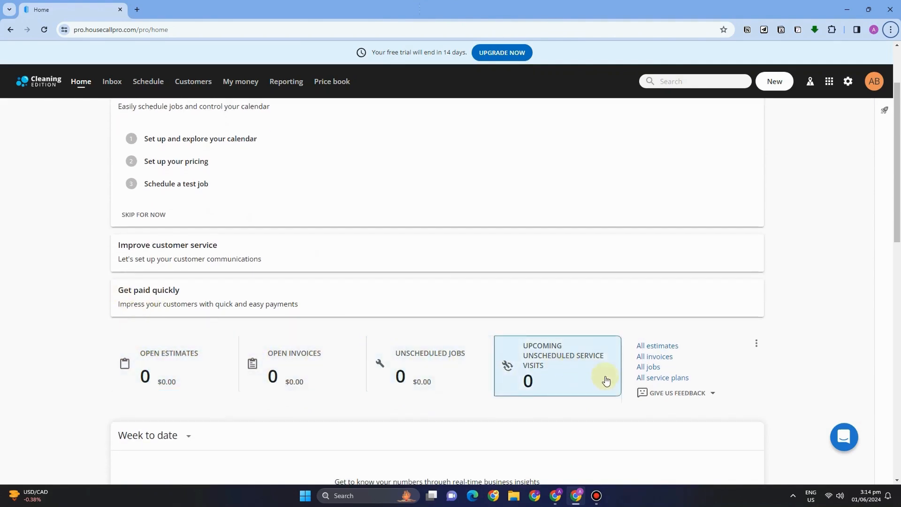
pyautogui.scroll(-6, 661, 374)
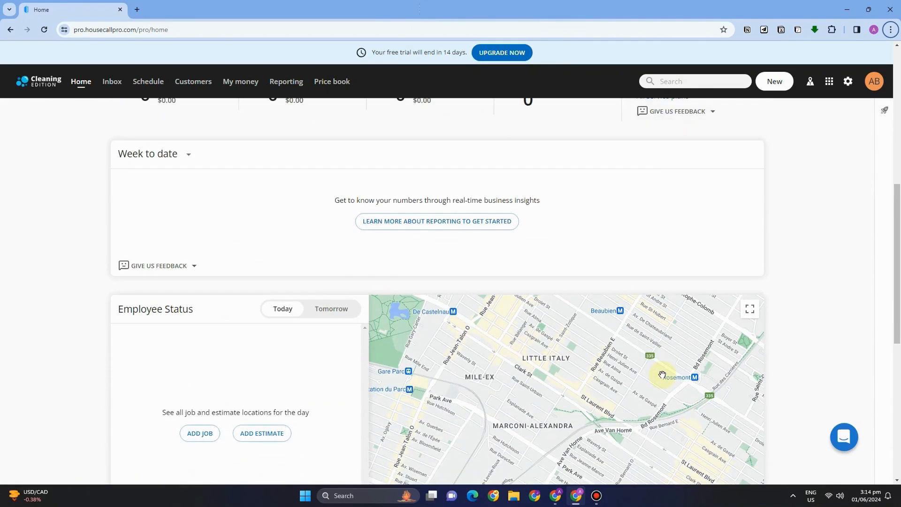
pyautogui.scroll(-3, 662, 374)
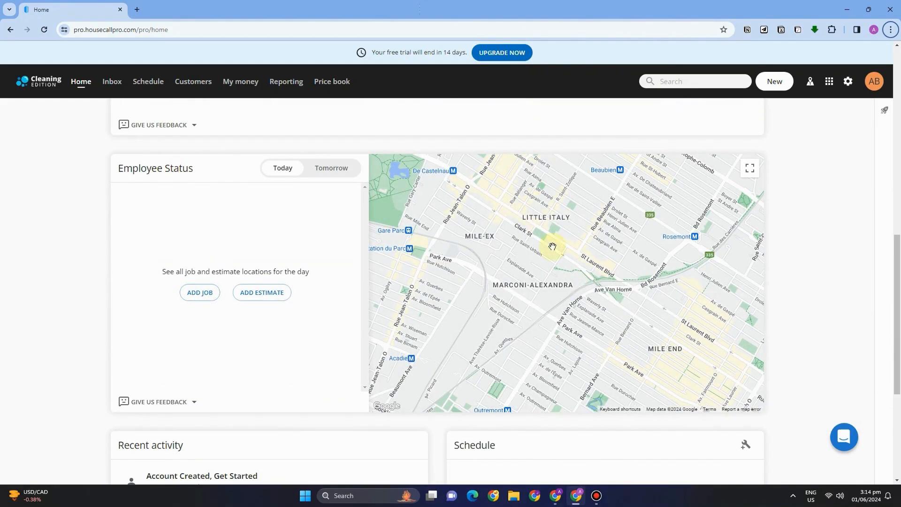
pyautogui.scroll(-4, 435, 308)
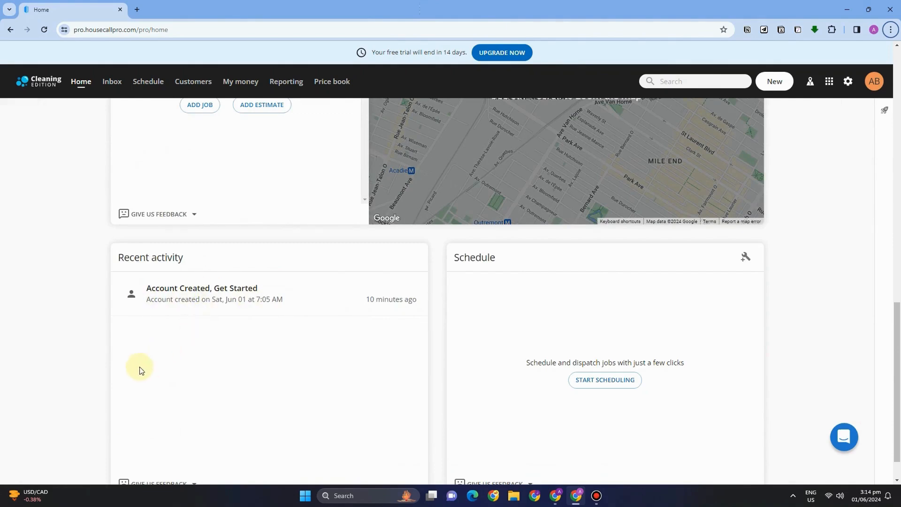
pyautogui.scroll(5, 669, 359)
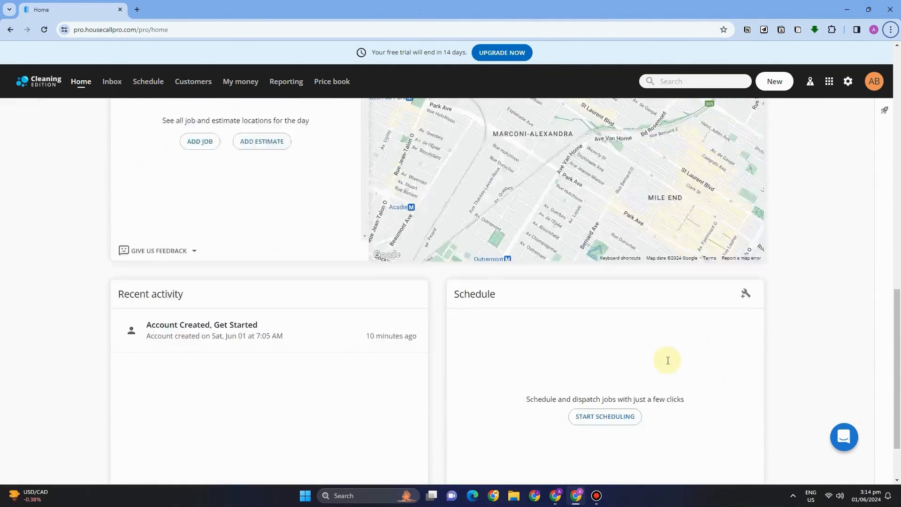
pyautogui.scroll(5, 667, 360)
pyautogui.scroll(-2, 665, 359)
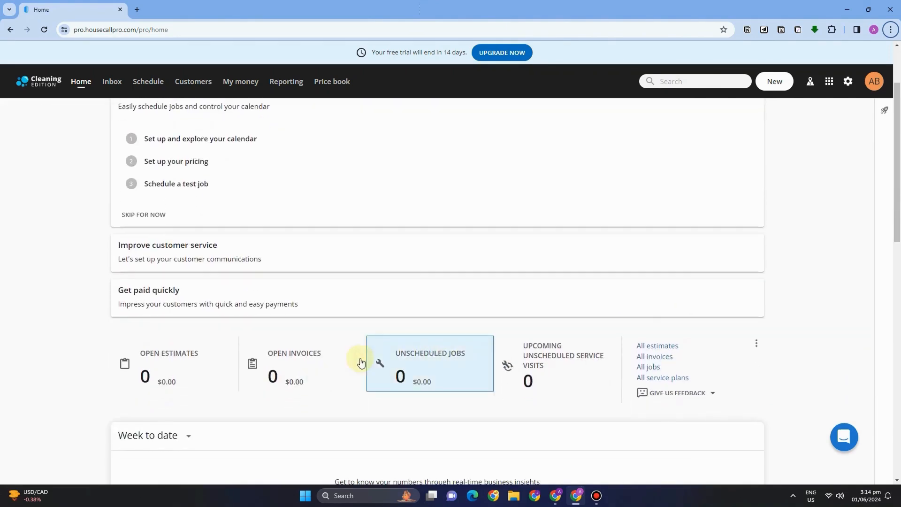
# Step: Create a new homeowner customer with full name, e-mail, home phone and address, and company House Depot Alexa
pyautogui.click(765, 82)
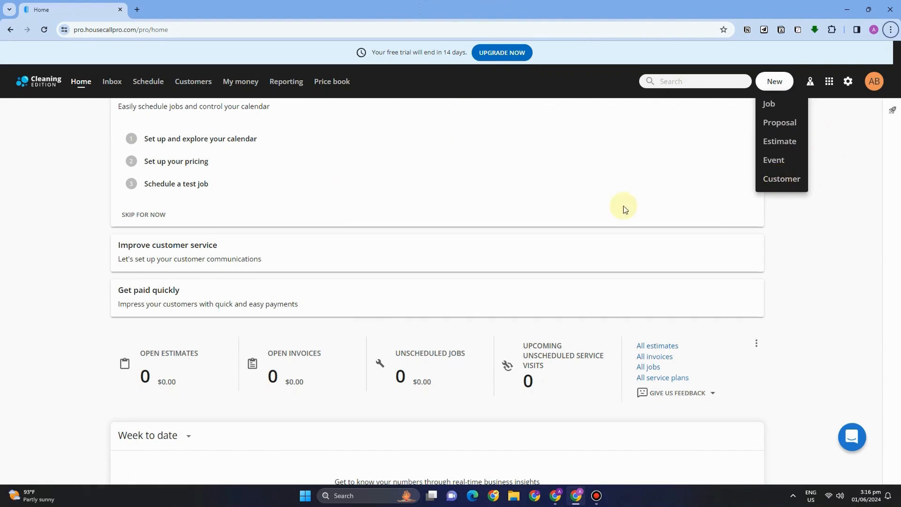
pyautogui.click(781, 178)
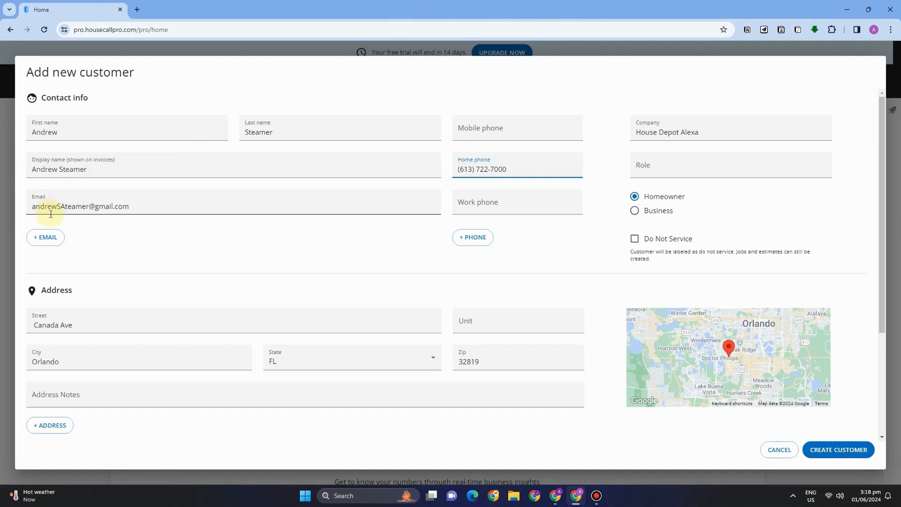
pyautogui.scroll(-2, 120, 266)
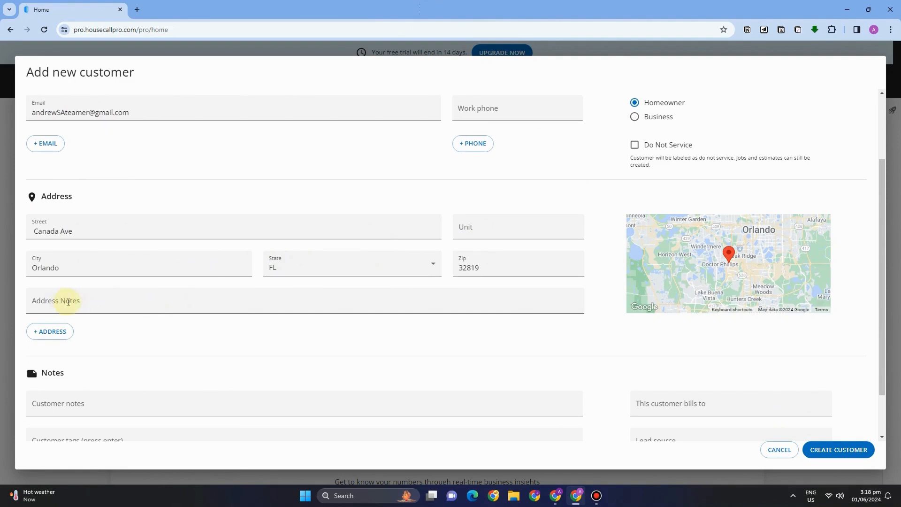
pyautogui.scroll(-2, 97, 321)
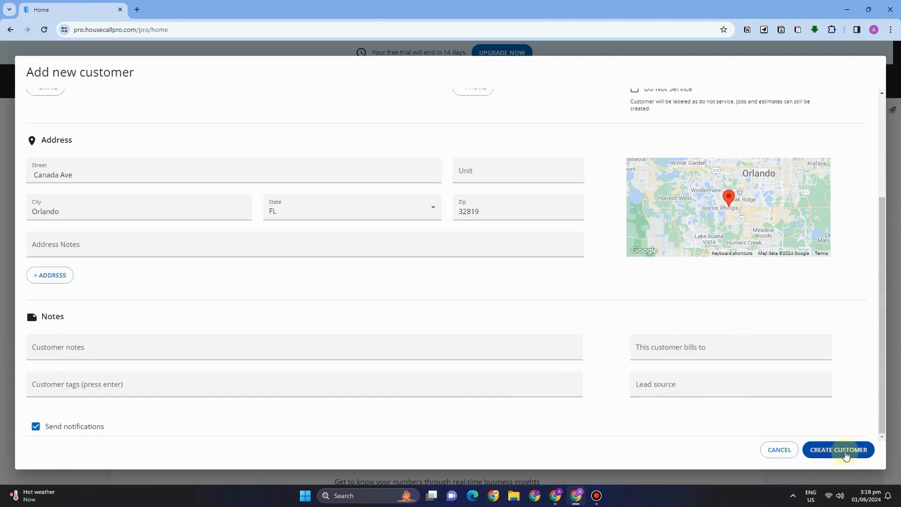
pyautogui.click(845, 451)
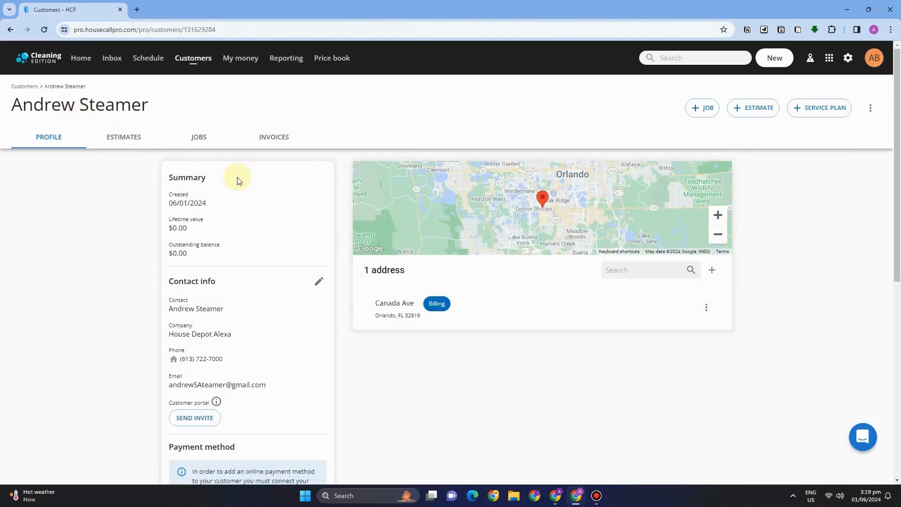
# Step: Examine the new customer's profile details and the online payment setup offered under its payment method, and return to the profile
pyautogui.scroll(-2, 232, 312)
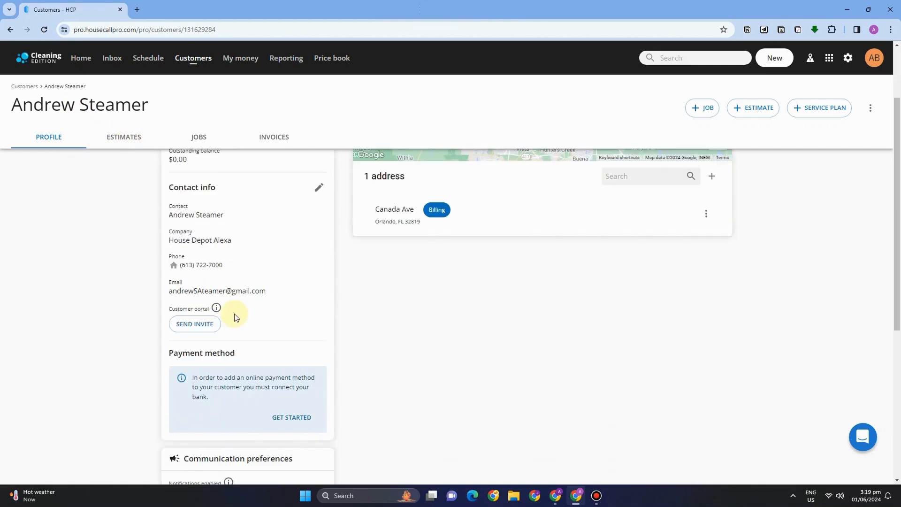
pyautogui.scroll(-5, 291, 348)
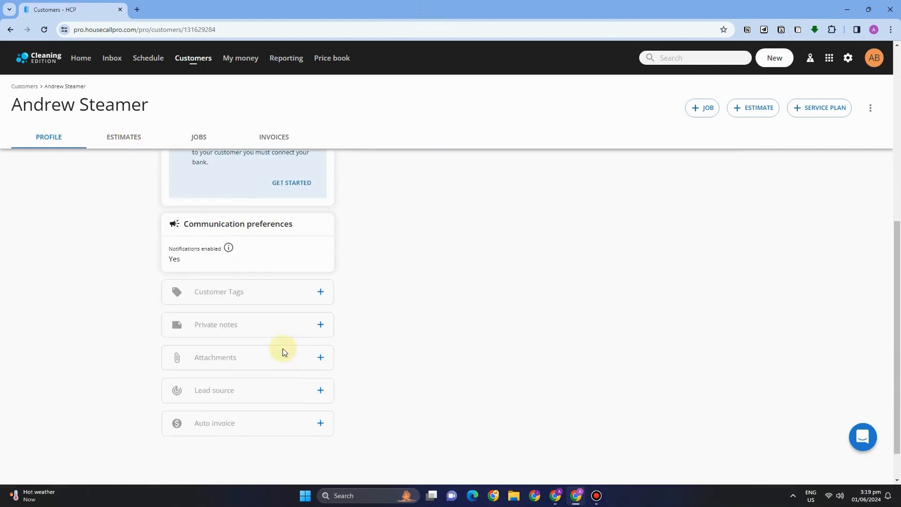
pyautogui.scroll(5, 444, 335)
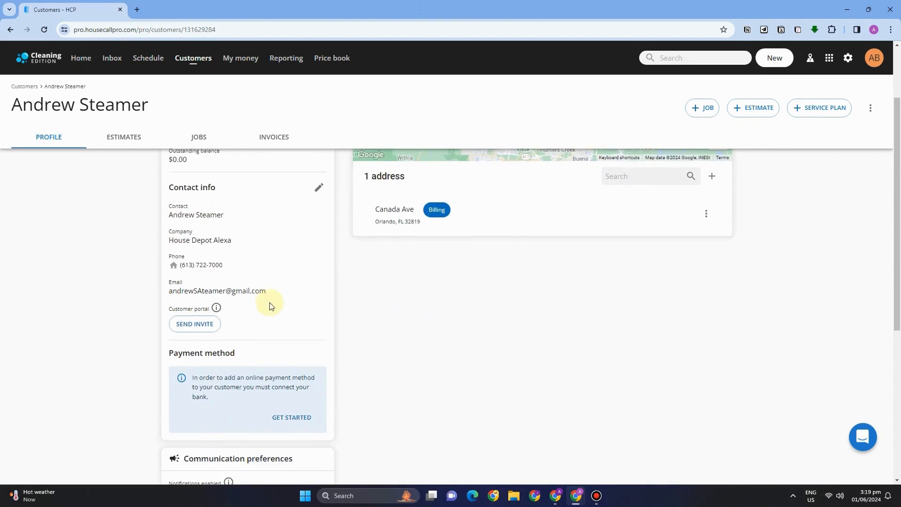
pyautogui.scroll(2, 897, 381)
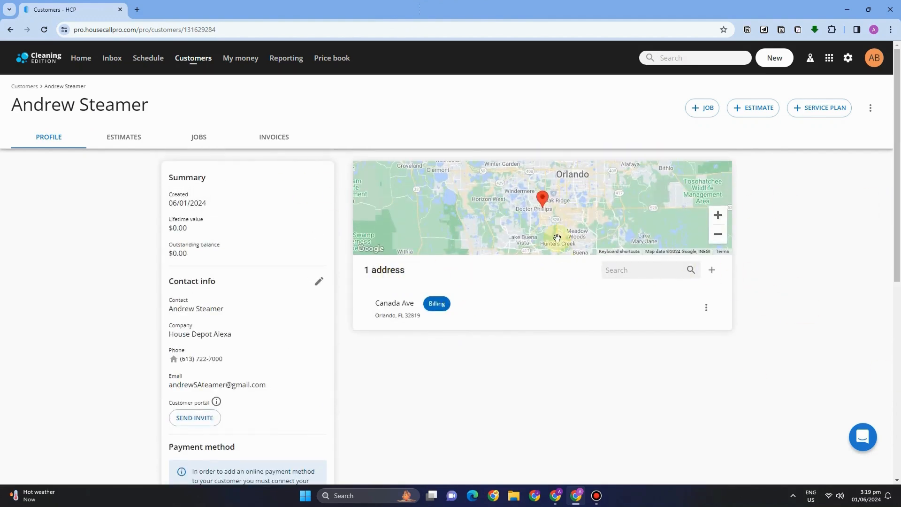
pyautogui.scroll(-2, 338, 388)
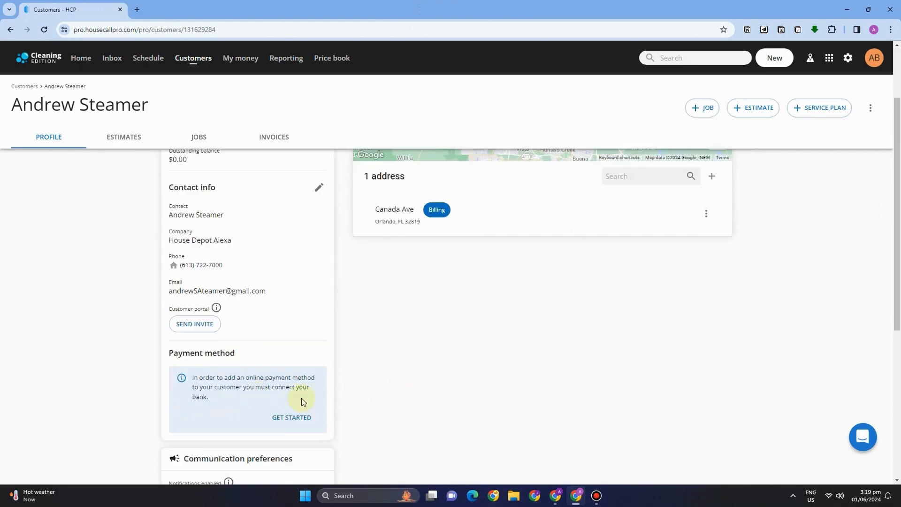
pyautogui.click(302, 424)
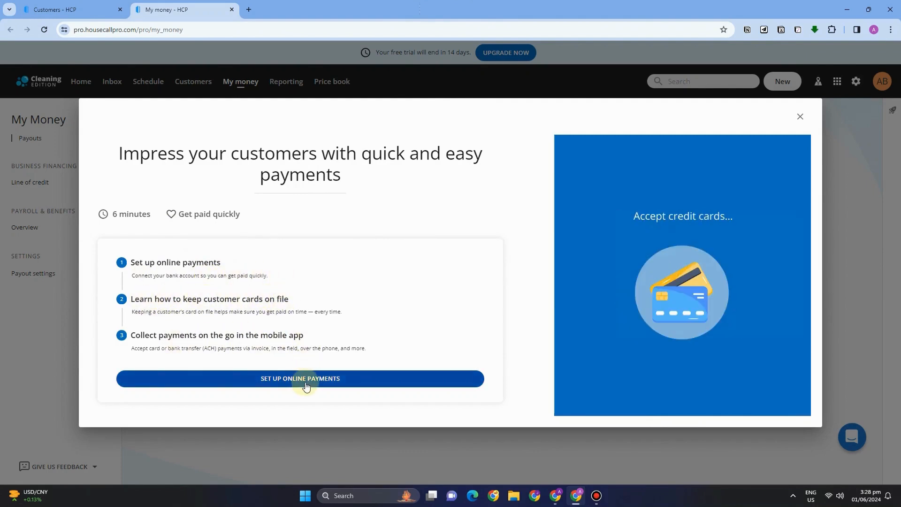
pyautogui.click(75, 9)
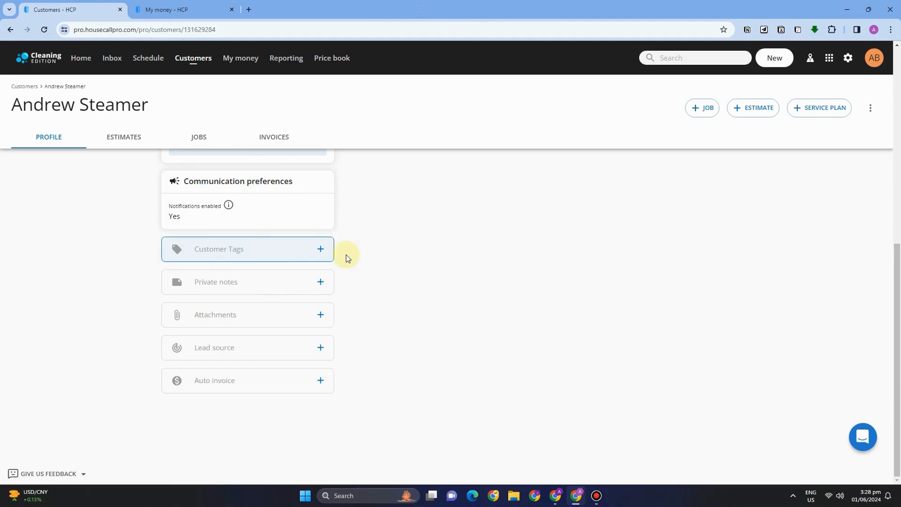
# Step: Add the customer tags "Home" and "service" to the customer's profile
pyautogui.click(320, 250)
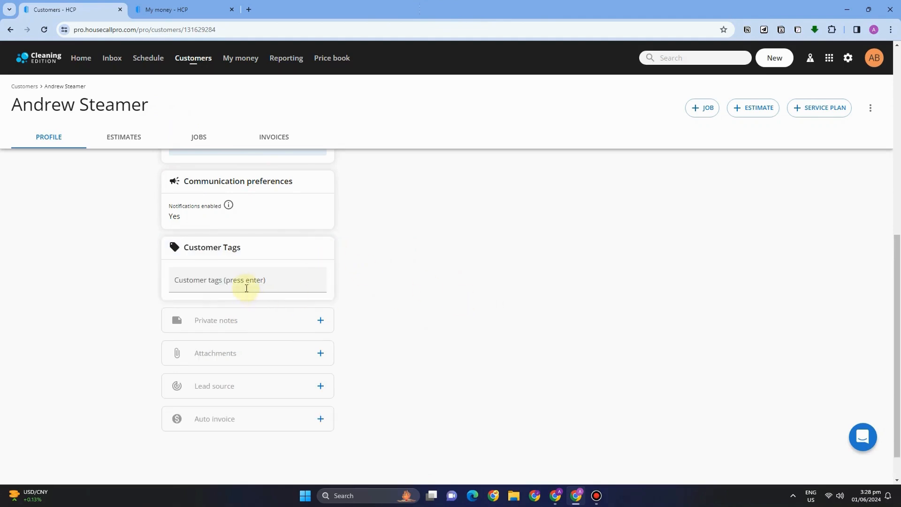
pyautogui.click(328, 325)
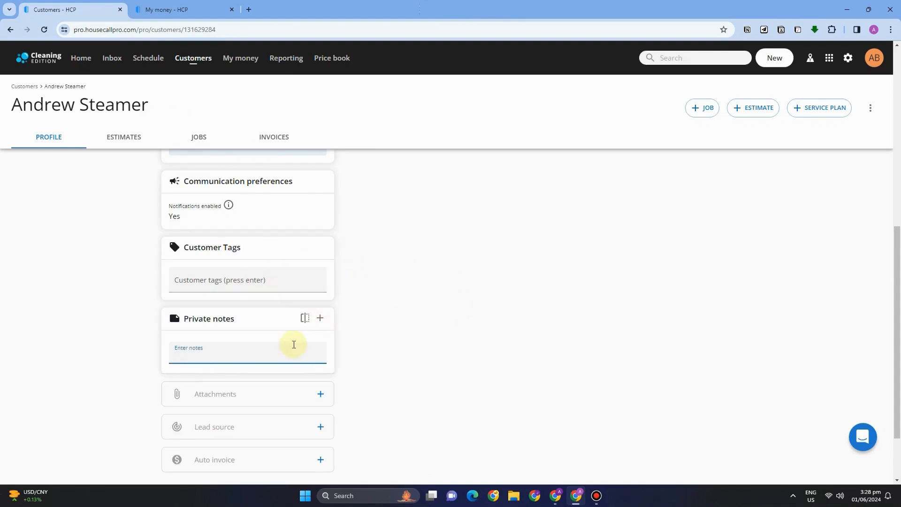
pyautogui.scroll(-1, 312, 382)
pyautogui.click(314, 350)
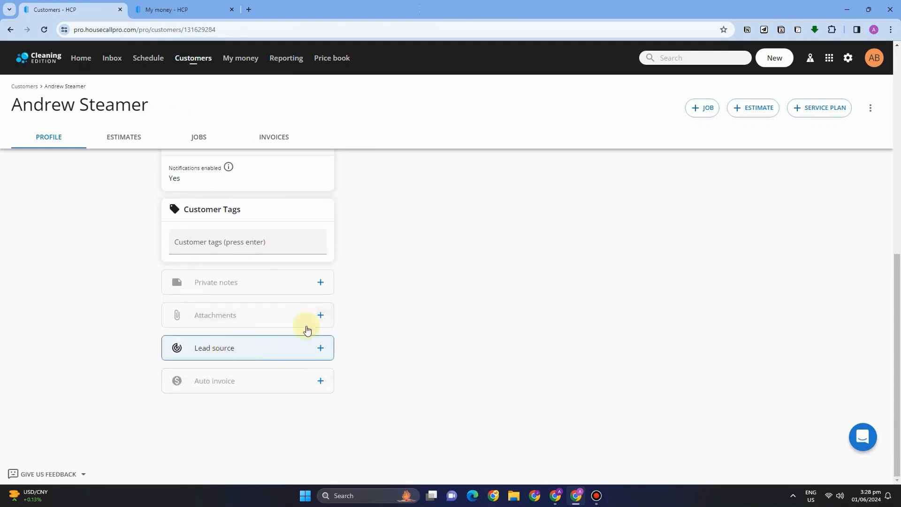
pyautogui.click(291, 246)
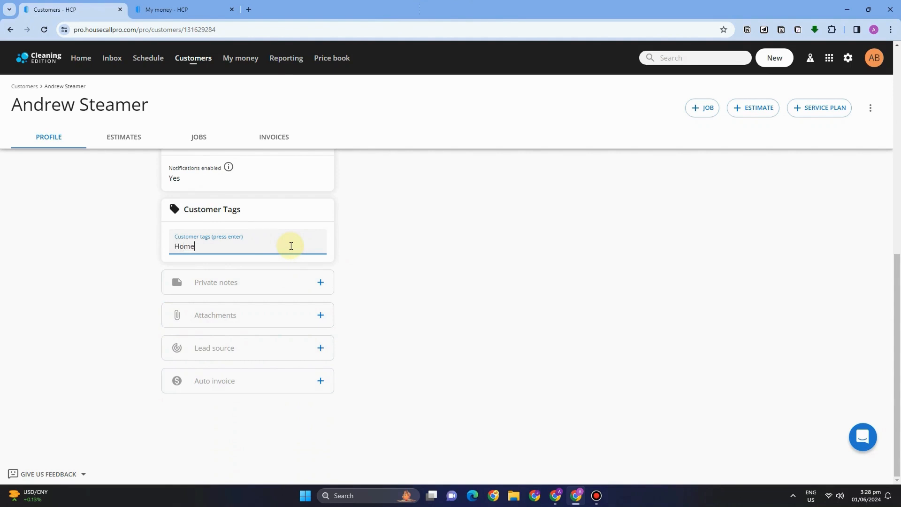
pyautogui.press('Return')
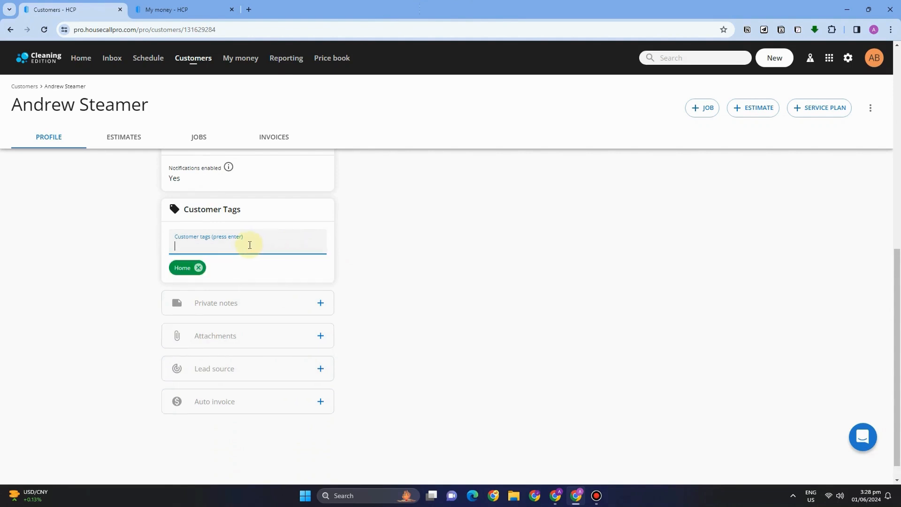
pyautogui.write('service')
pyautogui.press('Return')
# Step: Review the customer's profile and the lists of estimates, jobs and invoices linked to the customer
pyautogui.scroll(6, 298, 402)
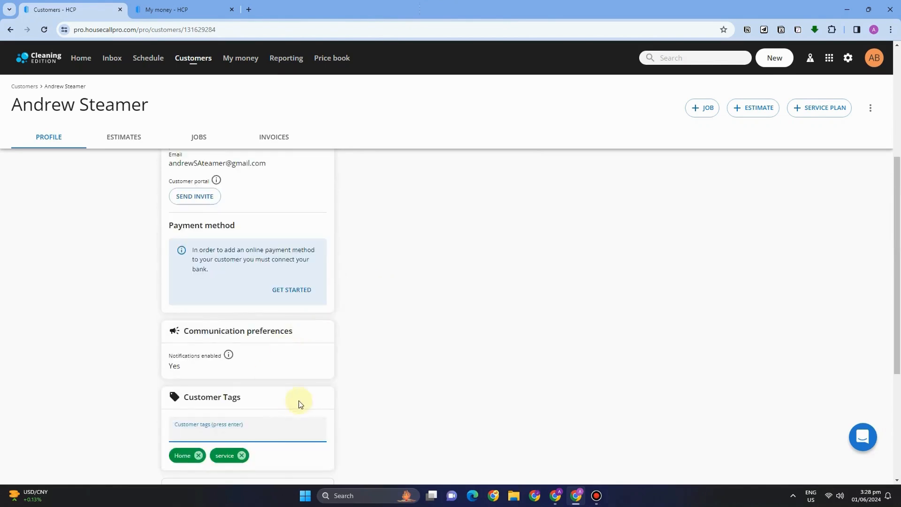
pyautogui.scroll(-5, 436, 368)
pyautogui.scroll(4, 443, 366)
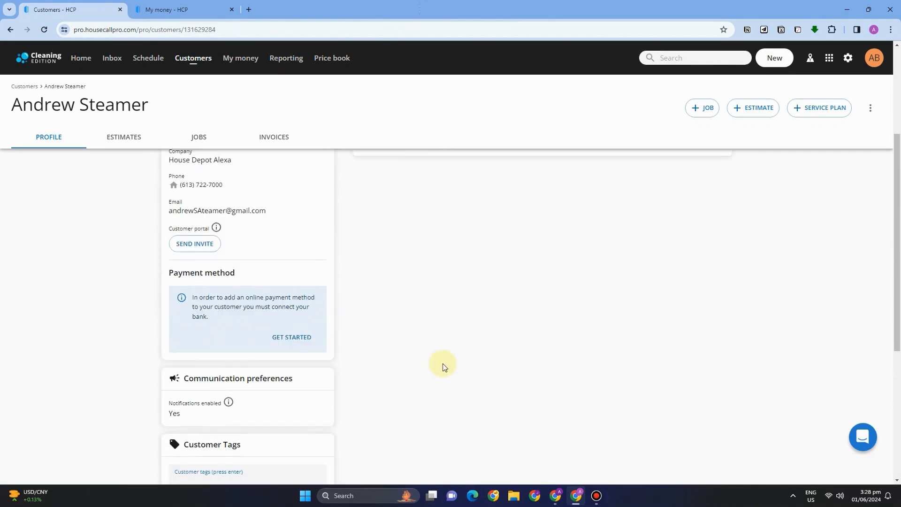
pyautogui.scroll(4, 422, 329)
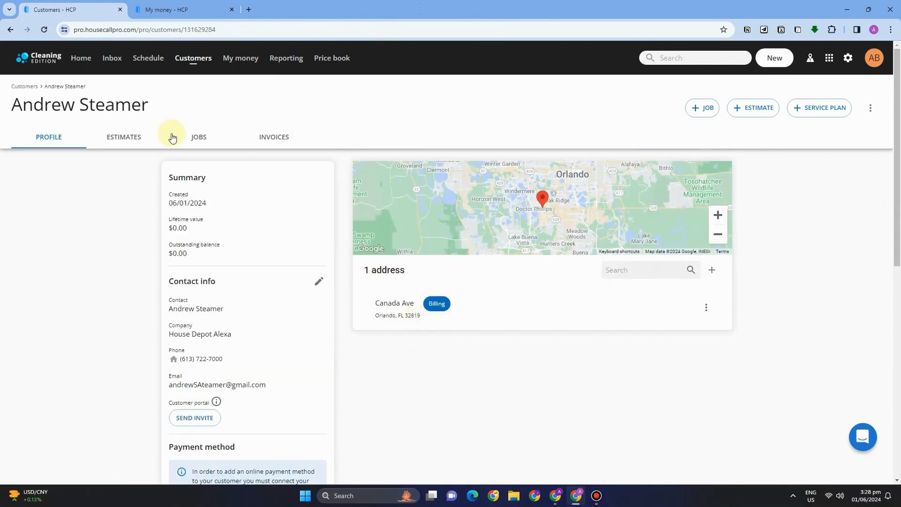
pyautogui.click(135, 143)
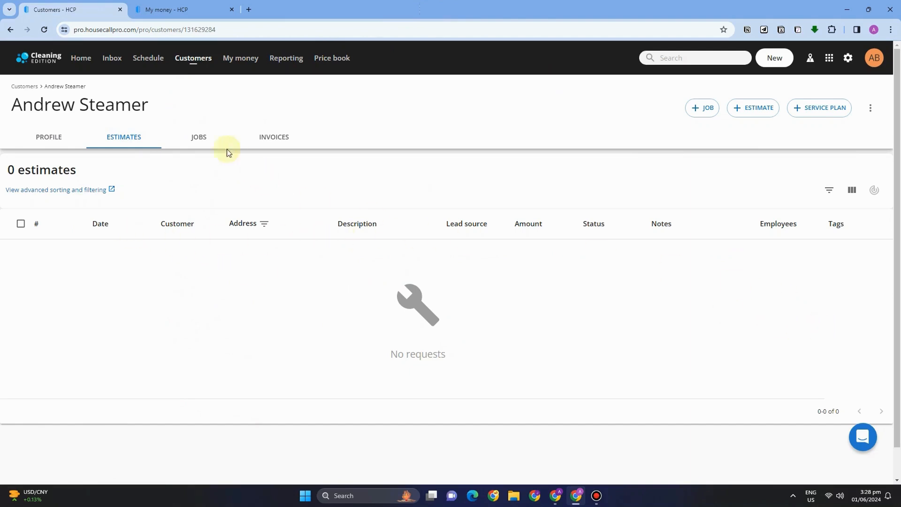
pyautogui.click(203, 141)
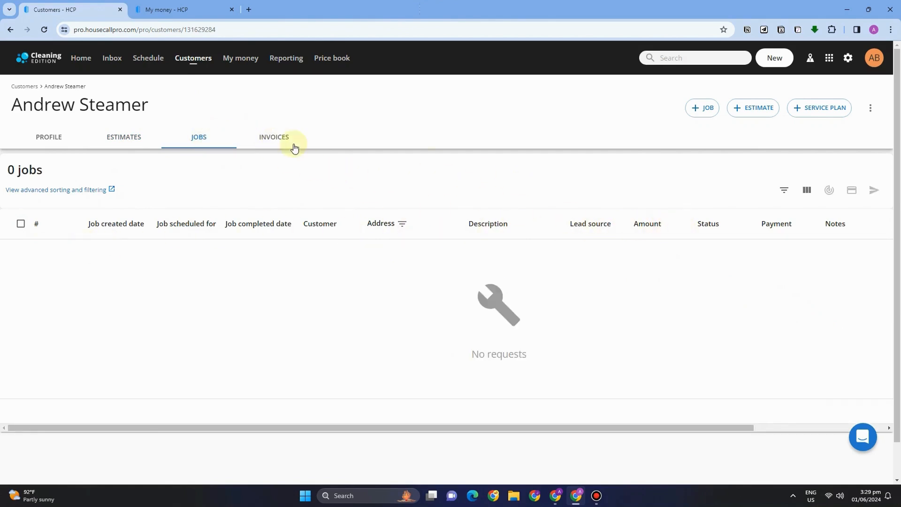
pyautogui.click(278, 142)
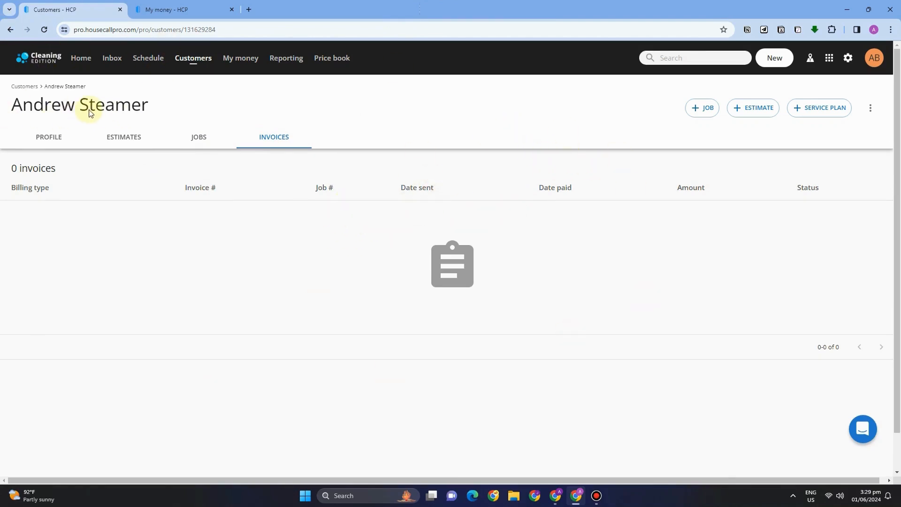
# Step: Start a new job and create a new customer for it with only the first name filled in
pyautogui.click(782, 58)
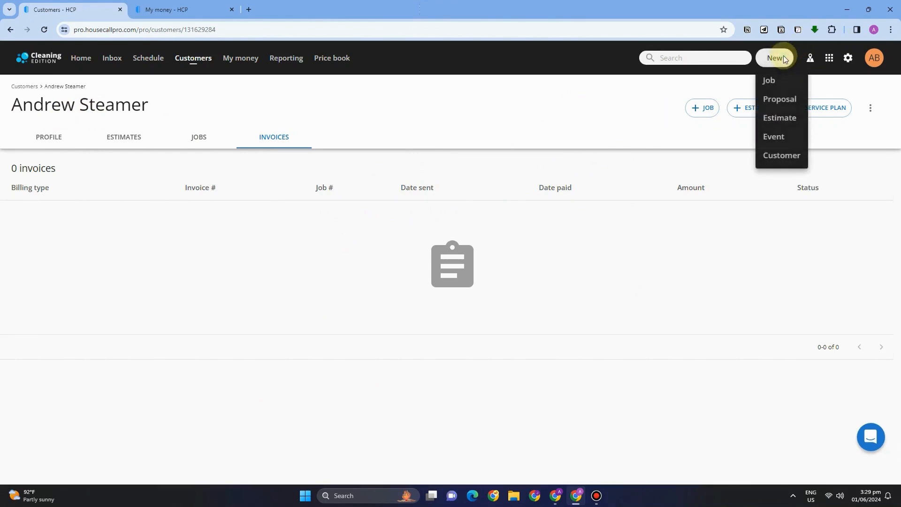
pyautogui.click(789, 81)
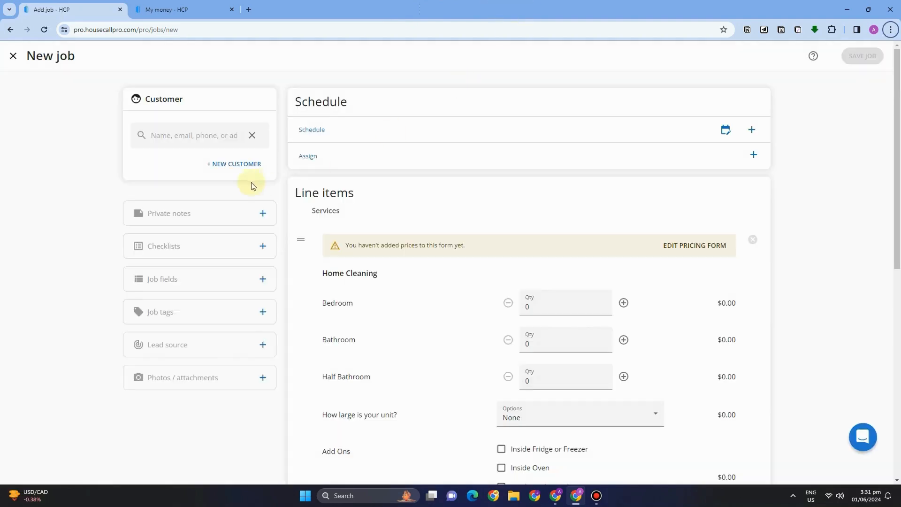
pyautogui.click(157, 134)
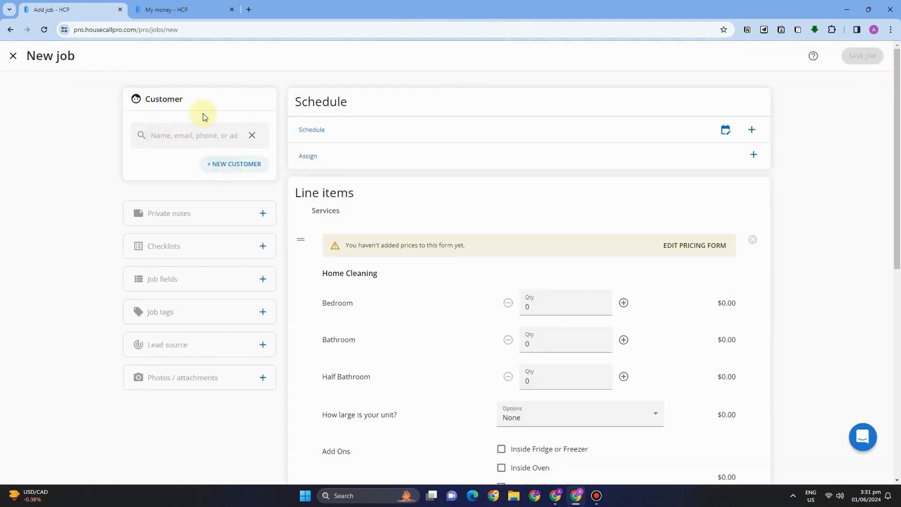
pyautogui.click(244, 173)
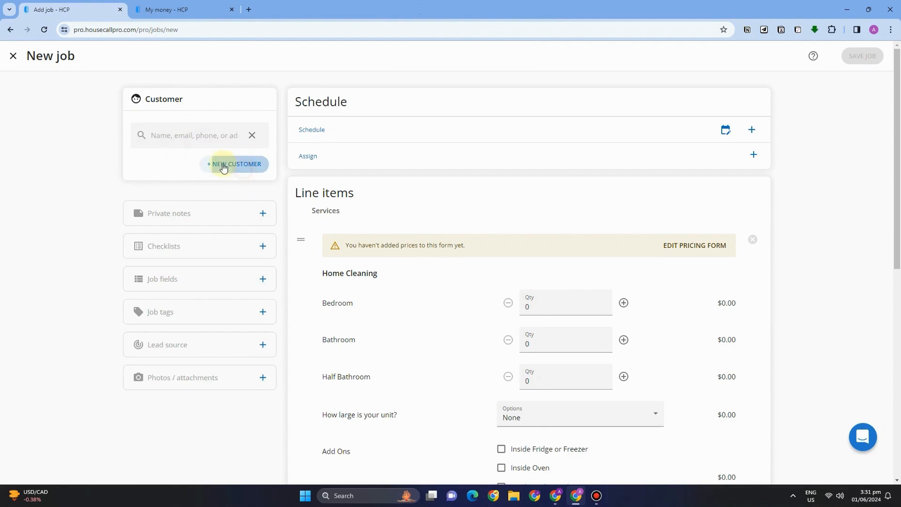
pyautogui.click(122, 135)
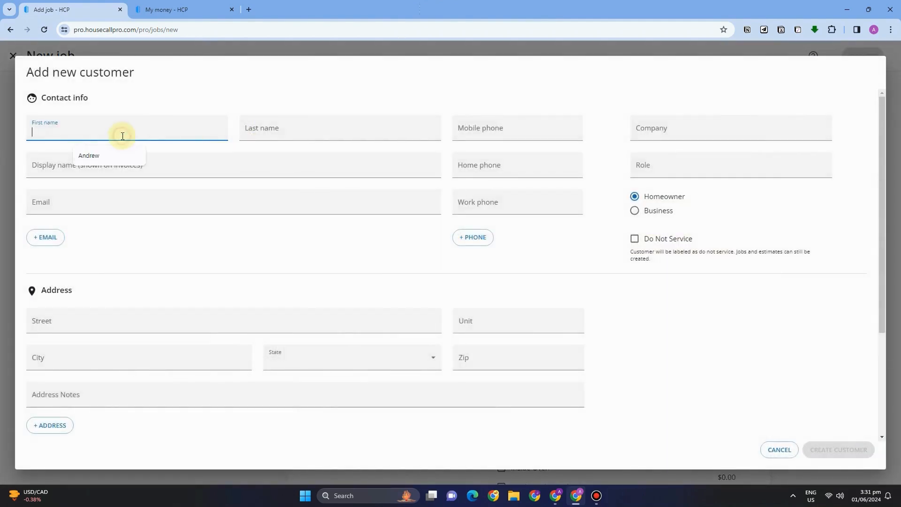
pyautogui.click(96, 155)
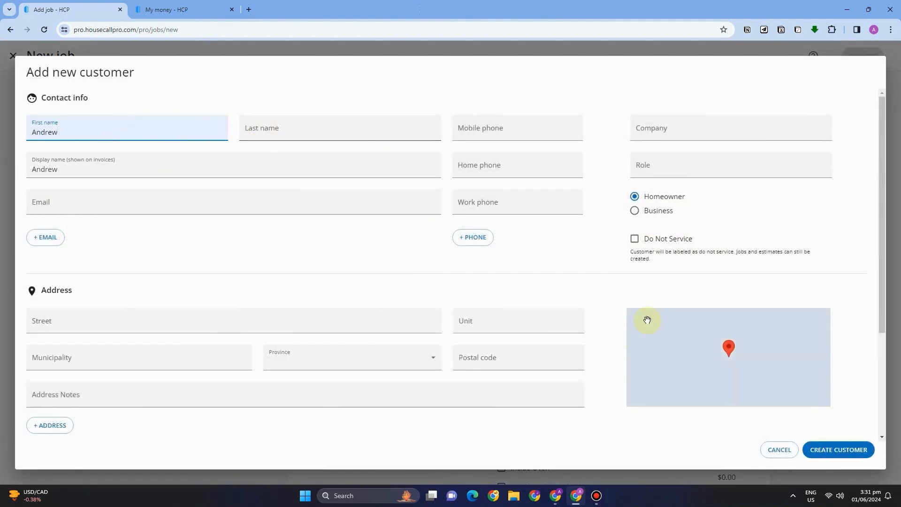
pyautogui.click(844, 446)
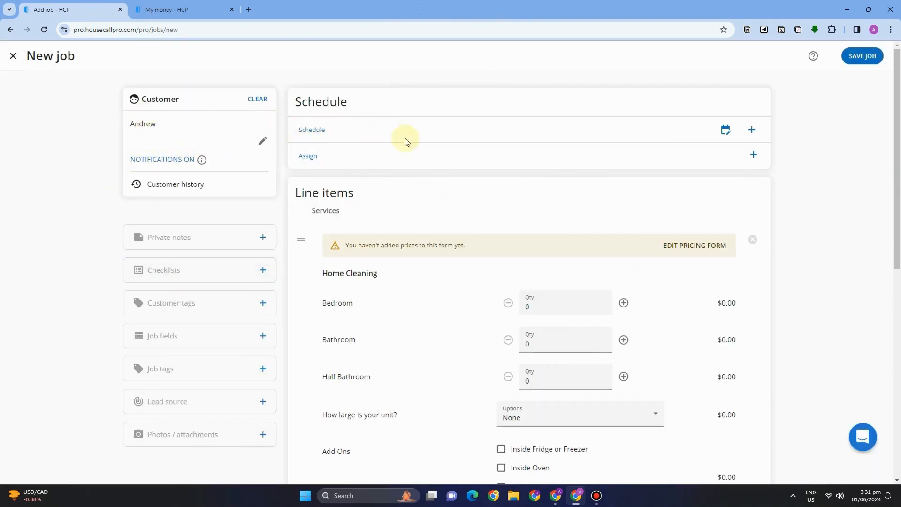
pyautogui.click(726, 132)
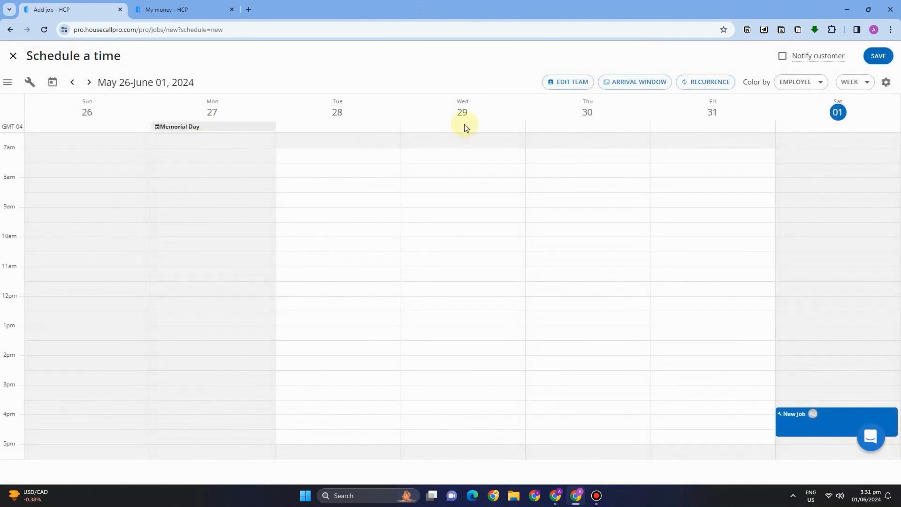
pyautogui.click(453, 121)
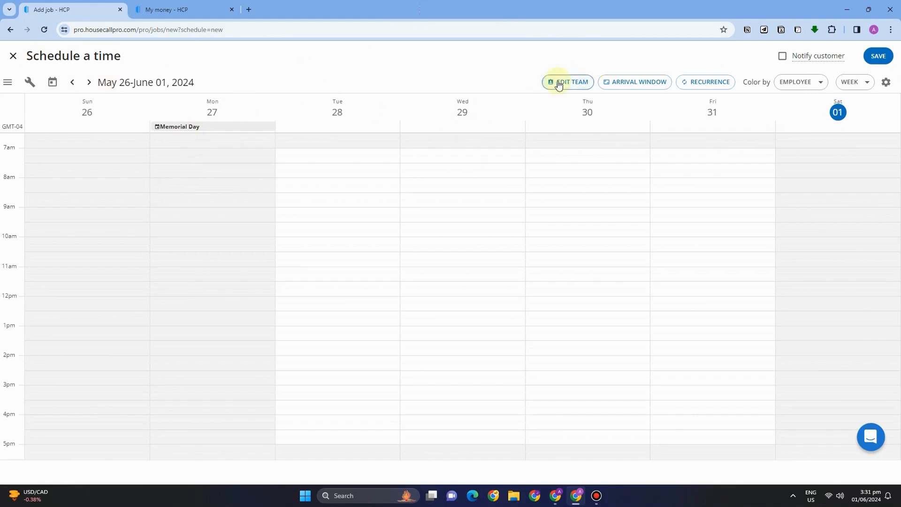
pyautogui.click(13, 57)
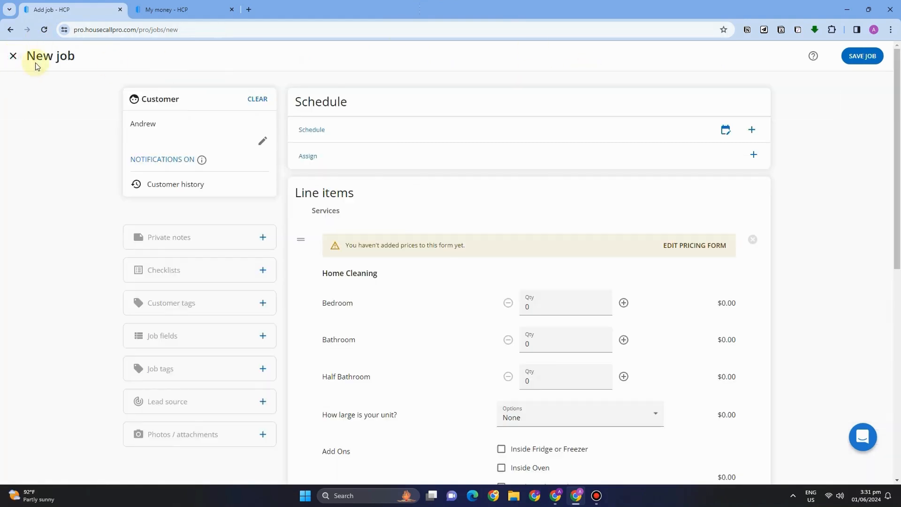
# Step: Schedule the new job for 06/3/2024 from 3:45 pm to 4:45 pm
pyautogui.click(750, 131)
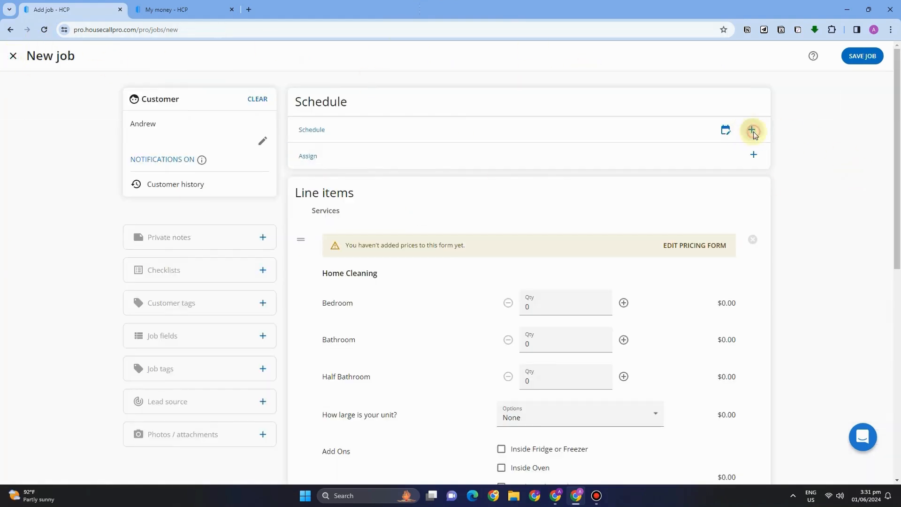
pyautogui.click(409, 259)
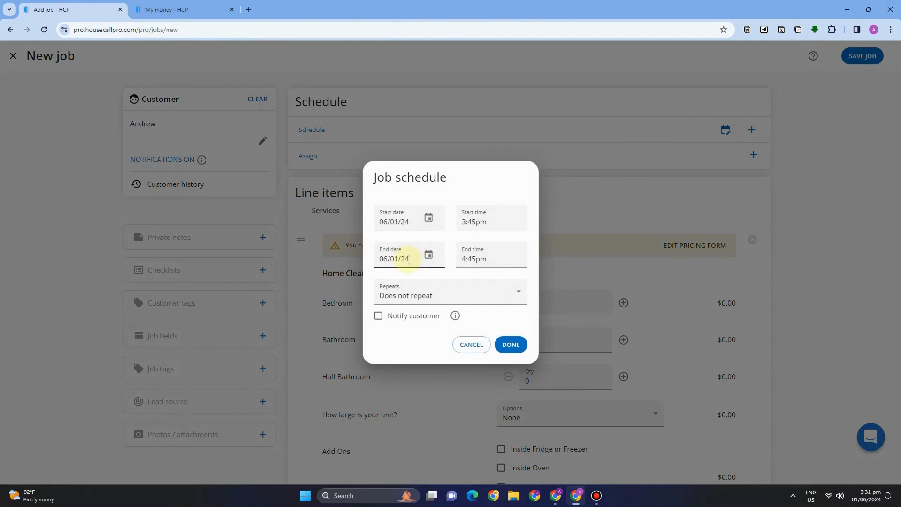
pyautogui.click(427, 216)
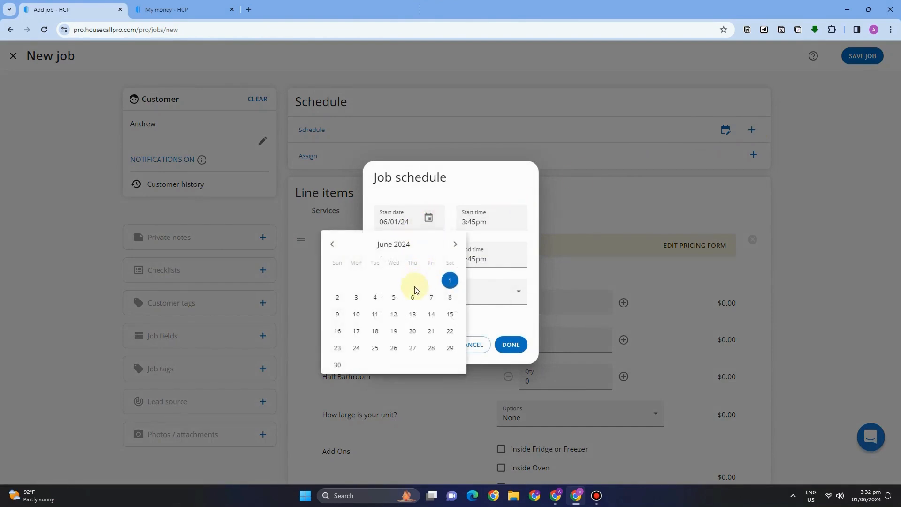
pyautogui.click(337, 297)
pyautogui.click(511, 347)
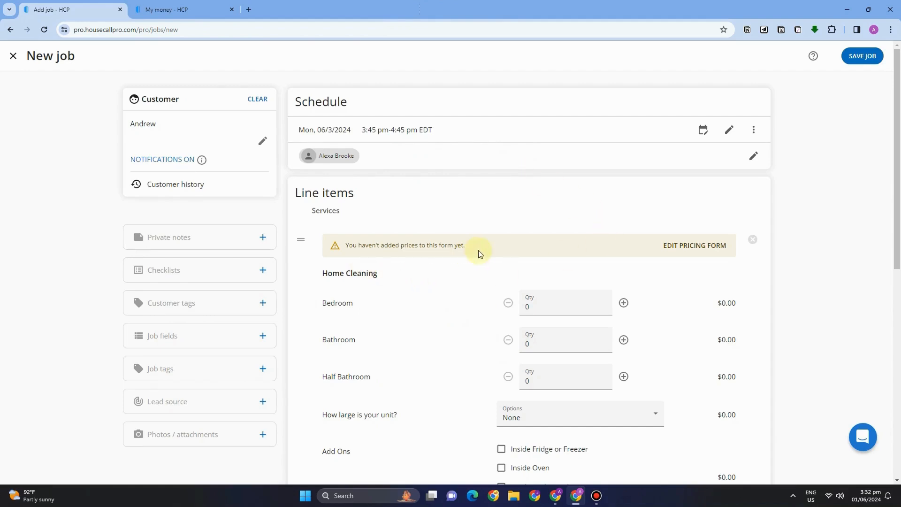
# Step: Set the Home Cleaning quantities to 1 bedroom, 2 bathrooms and 1 half bathroom
pyautogui.scroll(-2, 413, 281)
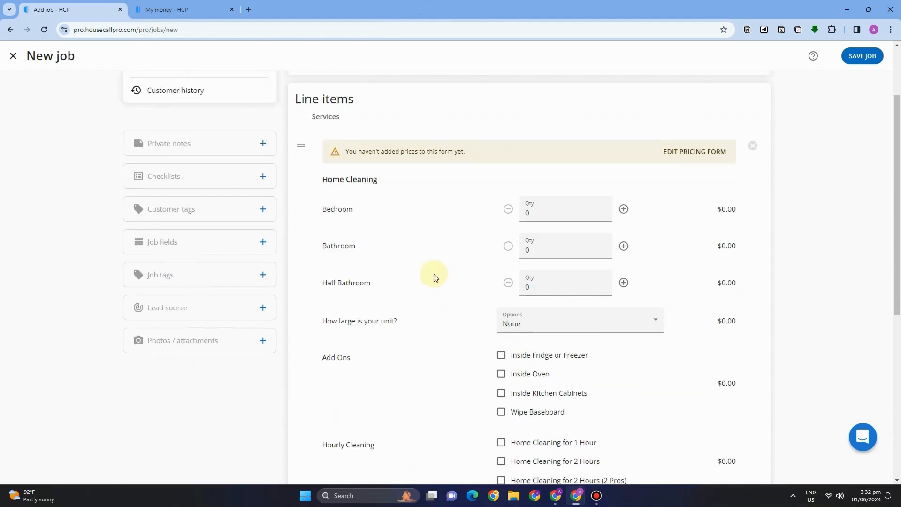
pyautogui.click(623, 209)
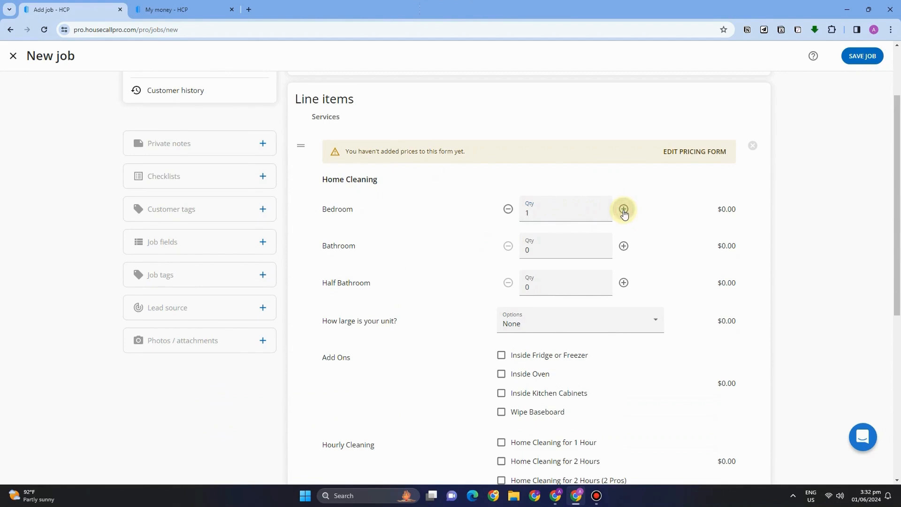
pyautogui.click(623, 246)
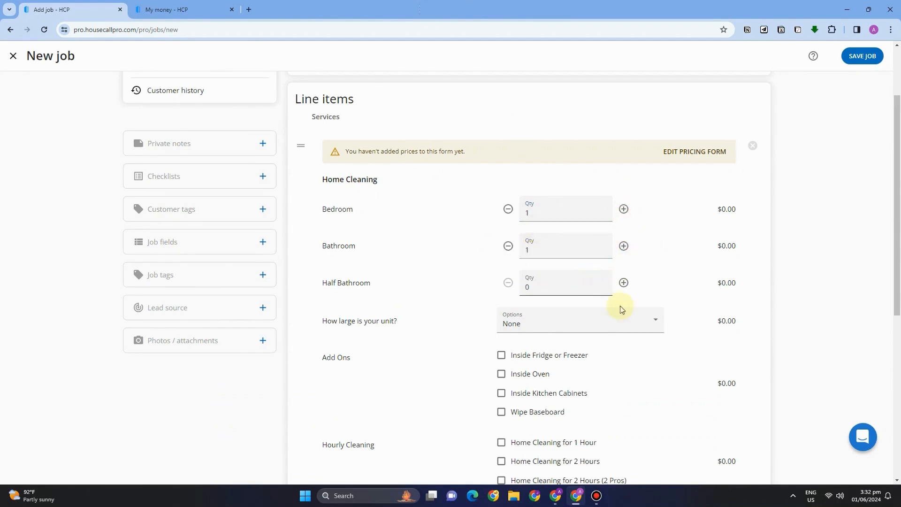
pyautogui.click(623, 283)
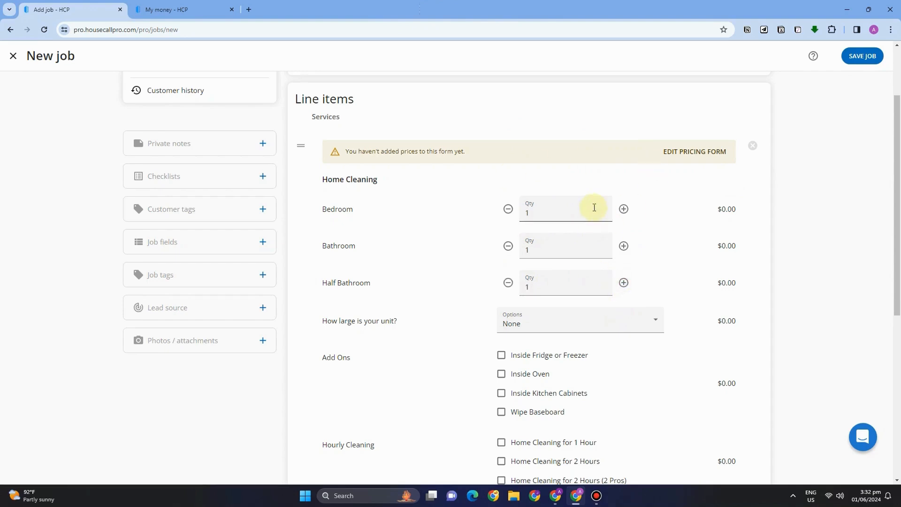
pyautogui.click(623, 246)
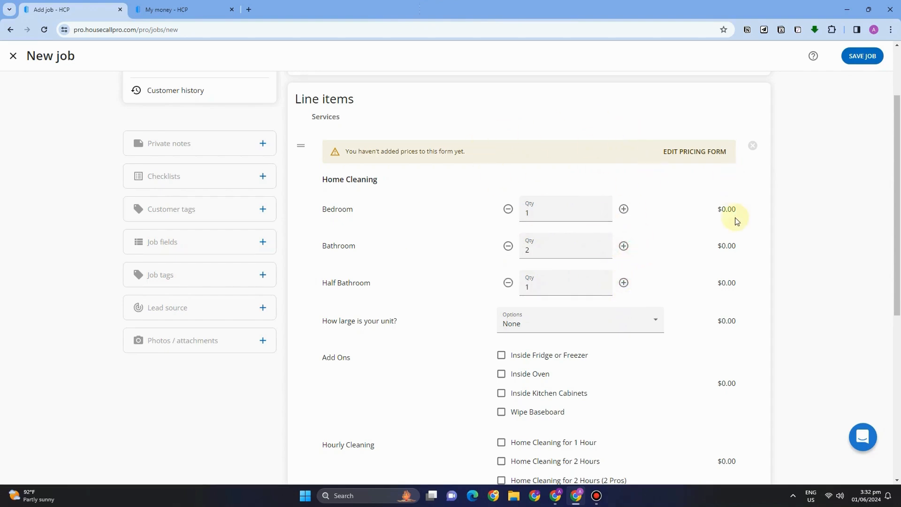
# Step: Open the Home Cleaning pricing form for editing and examine its description, image, booking settings and field list
pyautogui.scroll(-1, 428, 268)
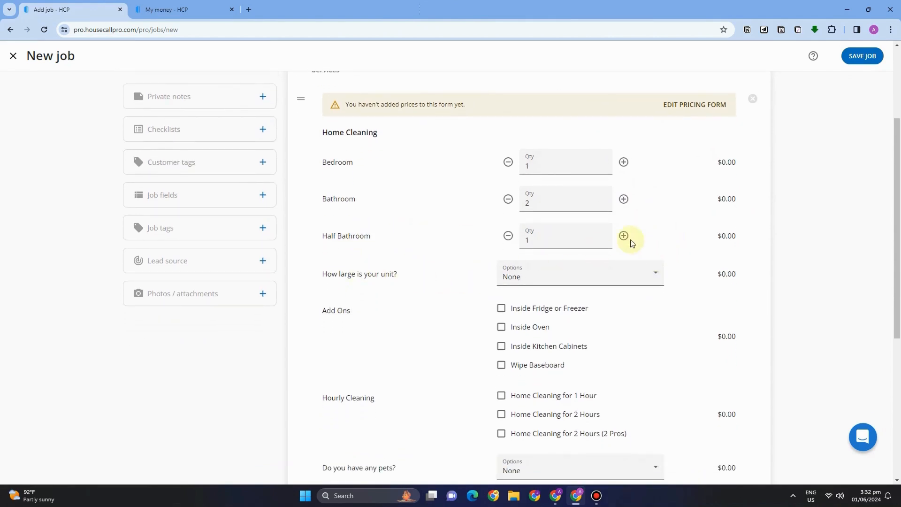
pyautogui.click(698, 104)
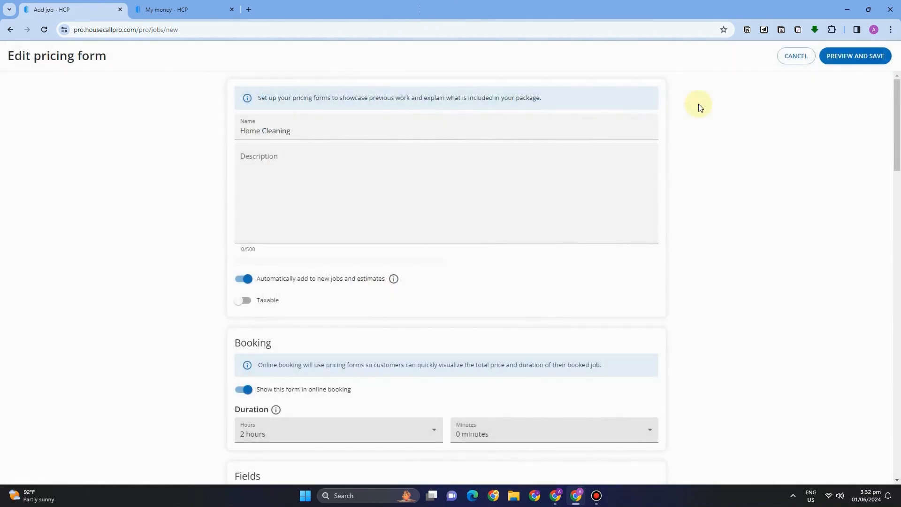
pyautogui.click(283, 164)
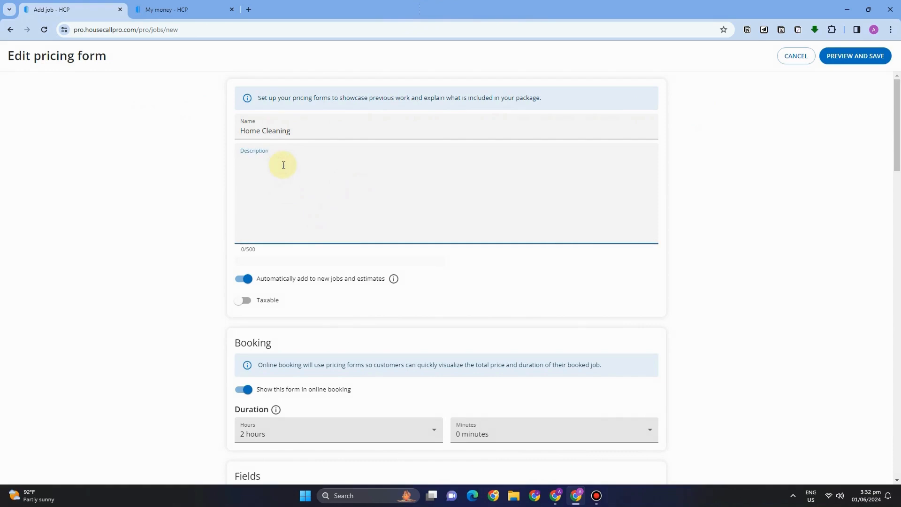
pyautogui.scroll(-3, 346, 280)
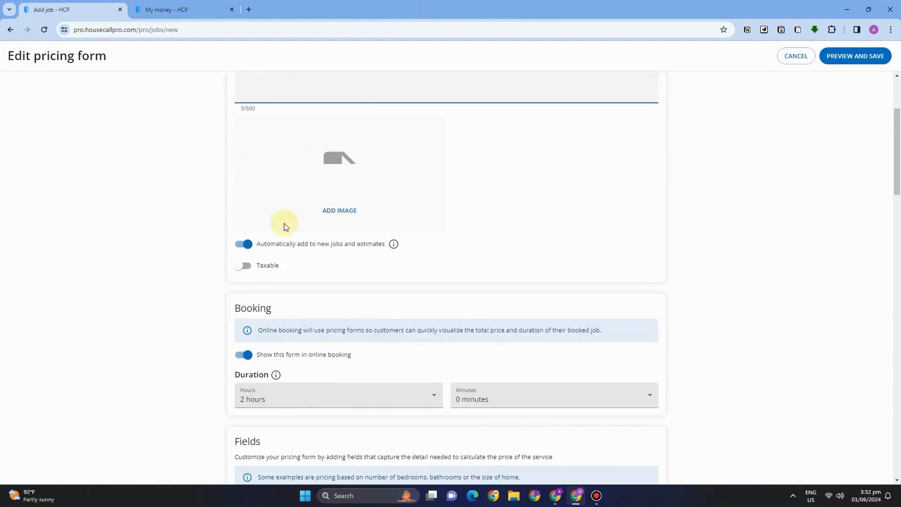
pyautogui.scroll(3, 335, 264)
pyautogui.scroll(-3, 366, 314)
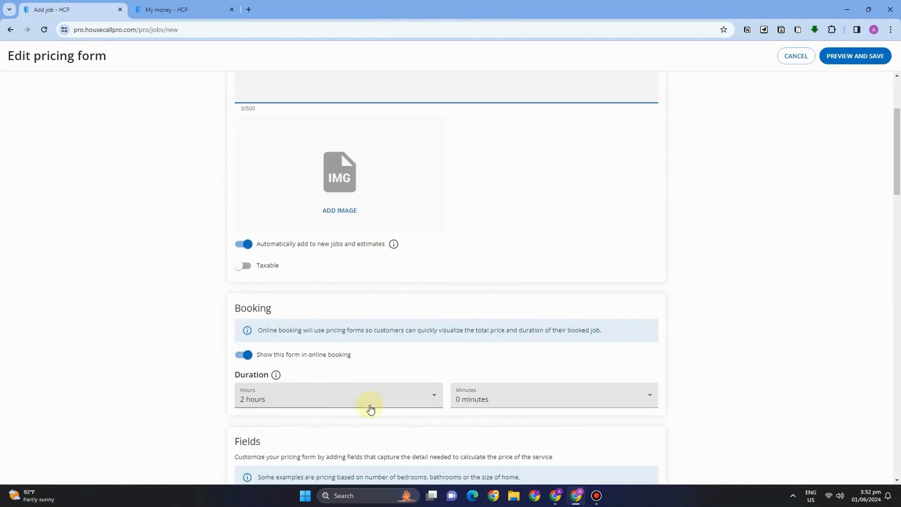
pyautogui.scroll(-1, 431, 401)
pyautogui.scroll(-4, 413, 376)
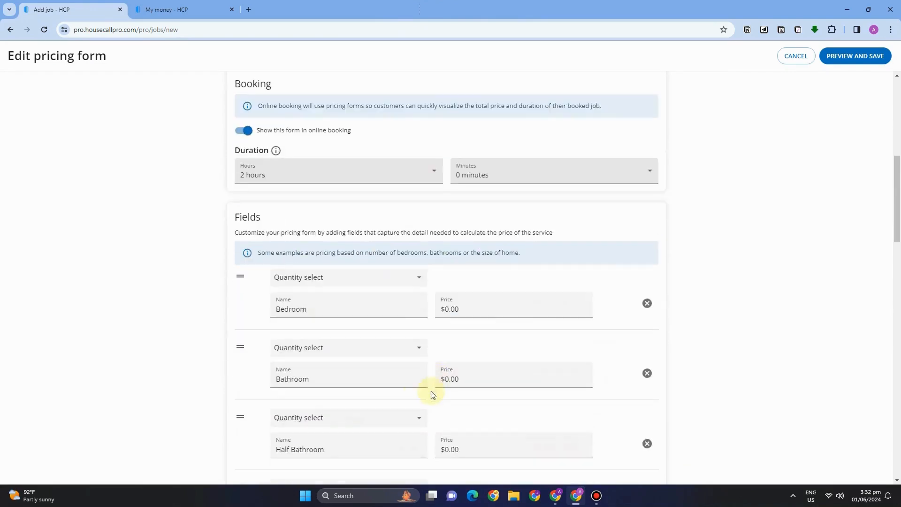
# Step: Set the pricing form's prices to $100.00 for Bedroom, $150.00 for Bathroom and $100.00 for Half Bathroom
pyautogui.click(447, 299)
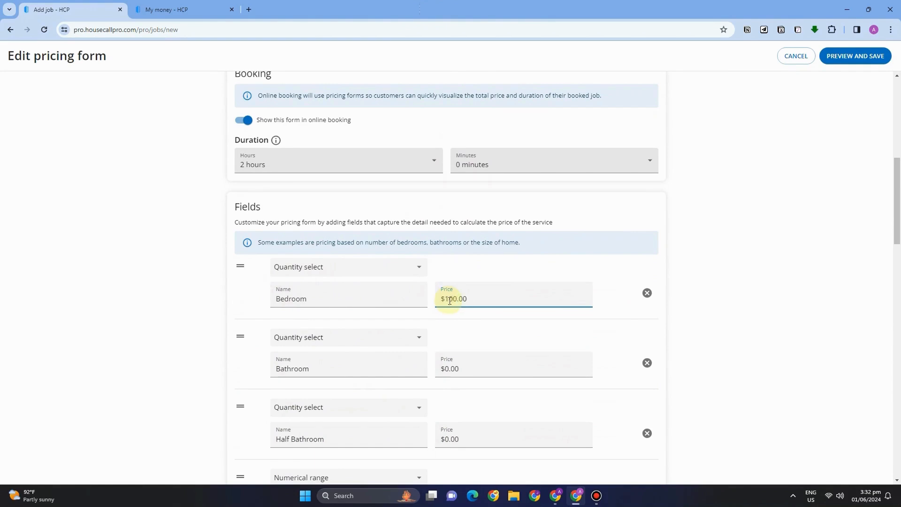
pyautogui.write('100')
pyautogui.click(447, 369)
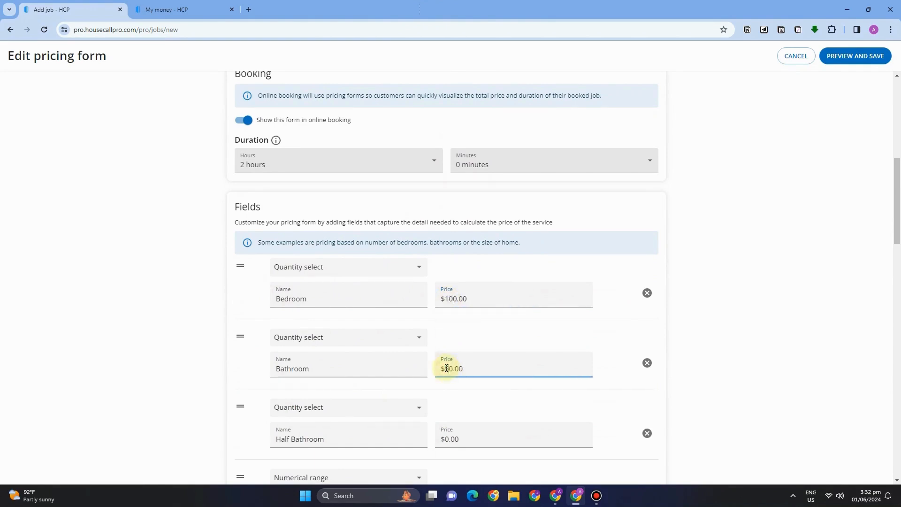
pyautogui.click(446, 439)
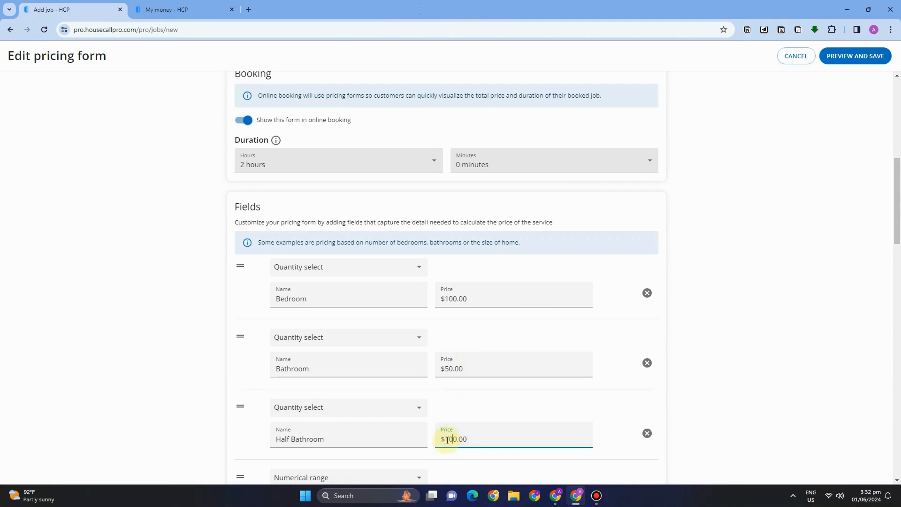
pyautogui.click(449, 369)
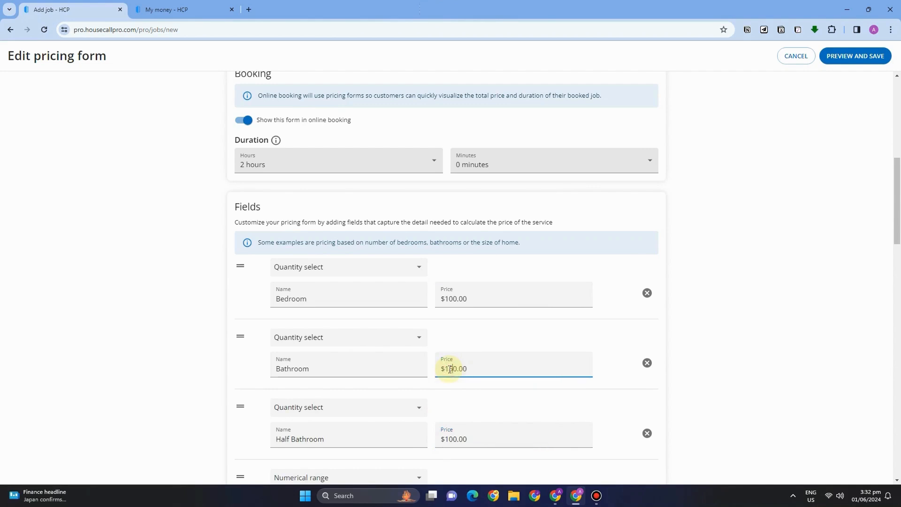
pyautogui.press('BackSpace')
pyautogui.write('5')
# Step: Examine the pricing form's remaining fields, from unit size to the pets and professional clean questions, including the available field types
pyautogui.scroll(-5, 614, 368)
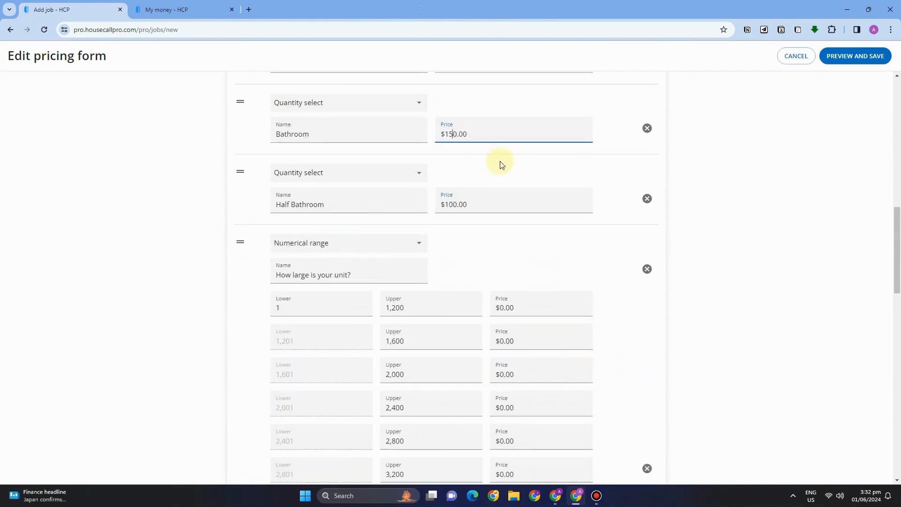
pyautogui.scroll(-1, 358, 346)
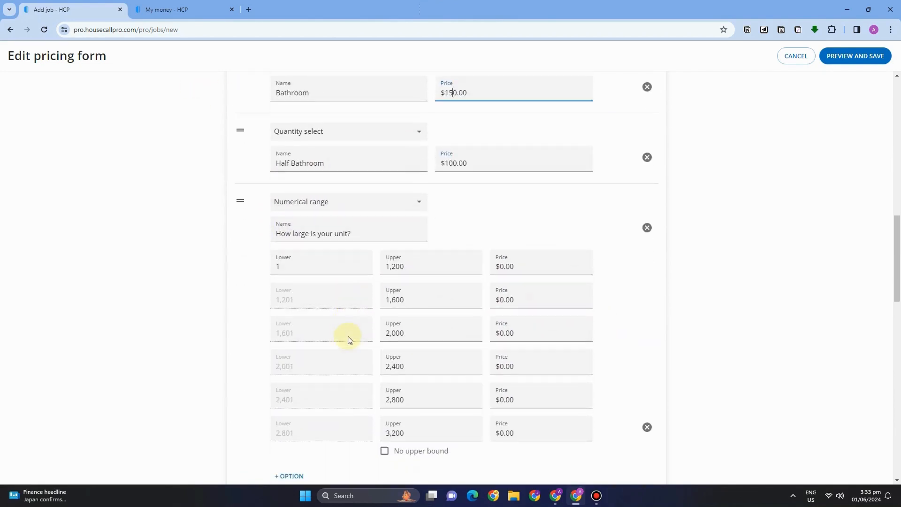
pyautogui.scroll(-7, 289, 314)
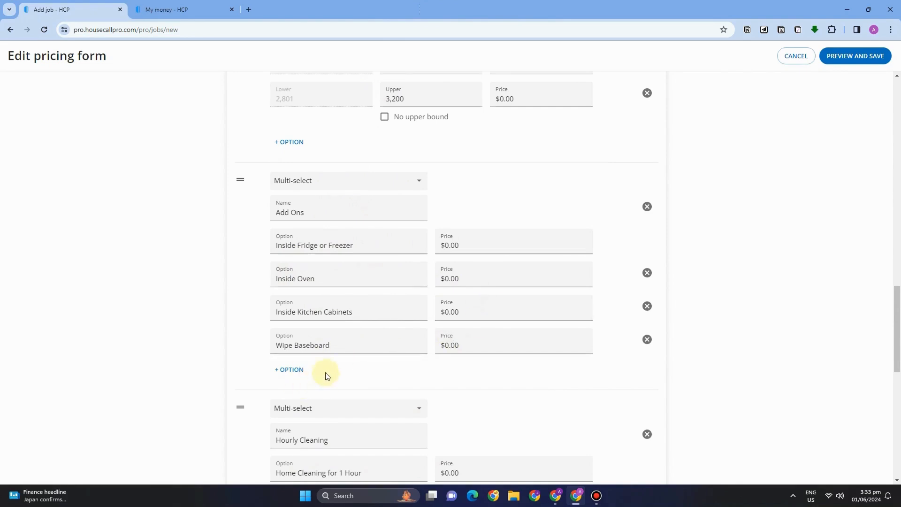
pyautogui.click(418, 177)
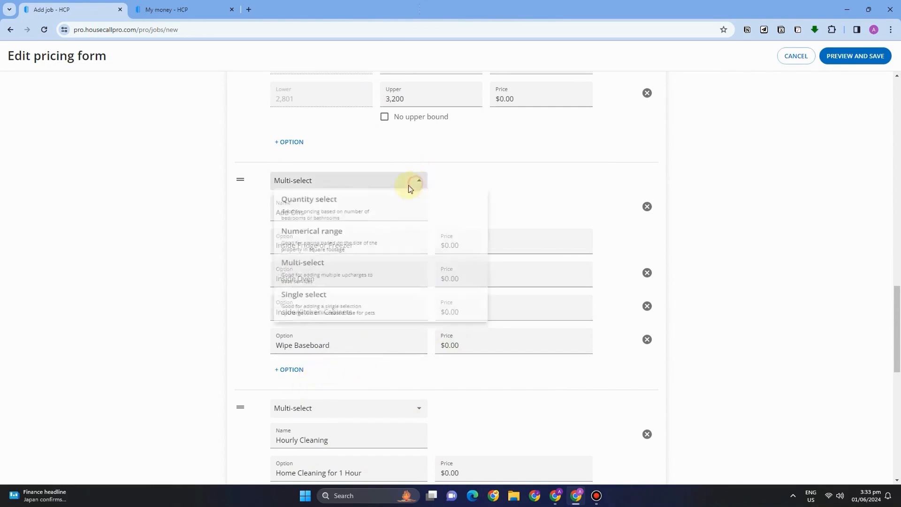
pyautogui.click(509, 199)
pyautogui.scroll(-4, 382, 418)
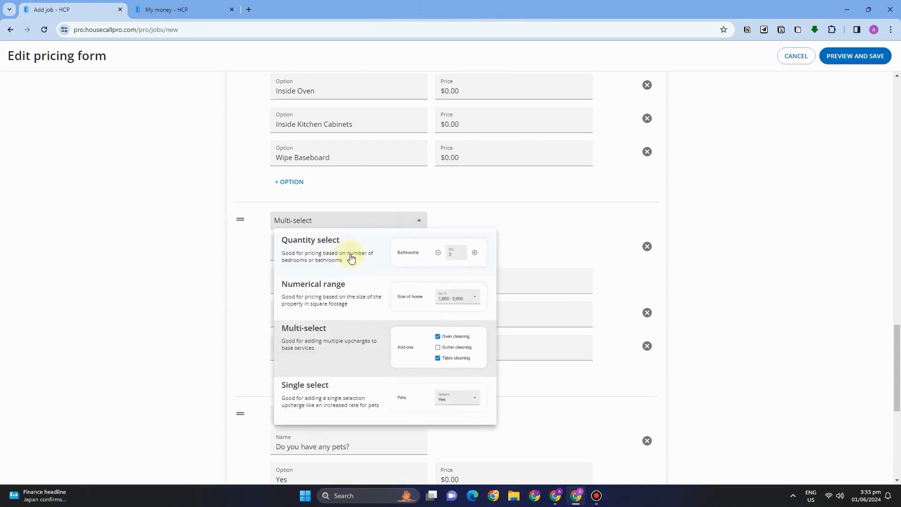
pyautogui.click(523, 225)
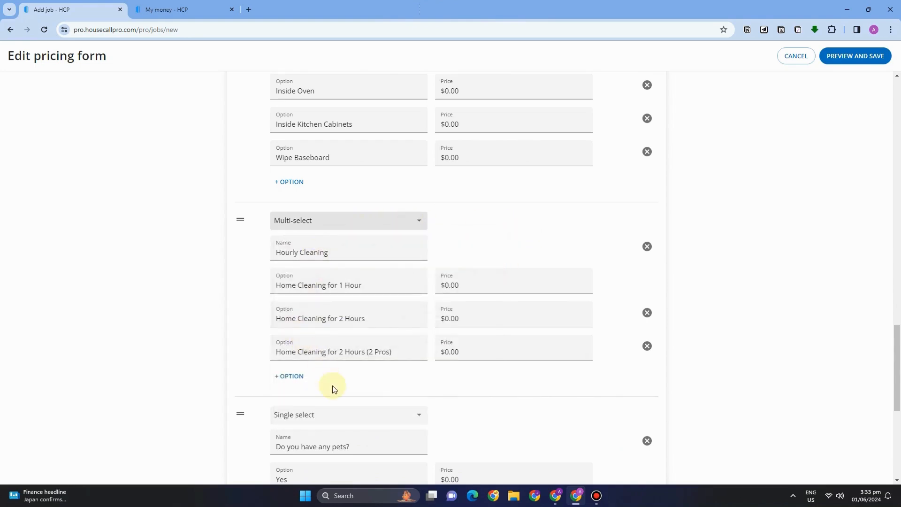
pyautogui.scroll(-3, 334, 390)
pyautogui.scroll(-4, 470, 366)
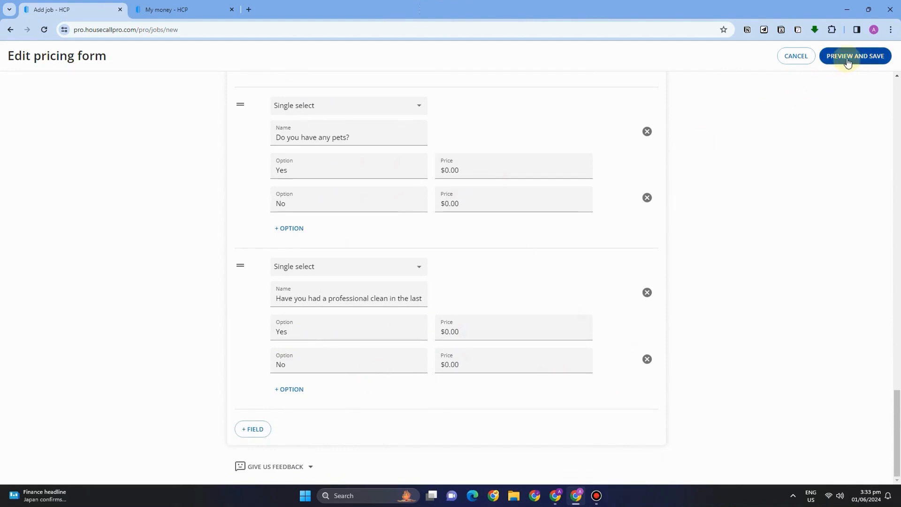
# Step: Preview the edited Home Cleaning pricing form and save it
pyautogui.click(844, 57)
pyautogui.scroll(1, 587, 248)
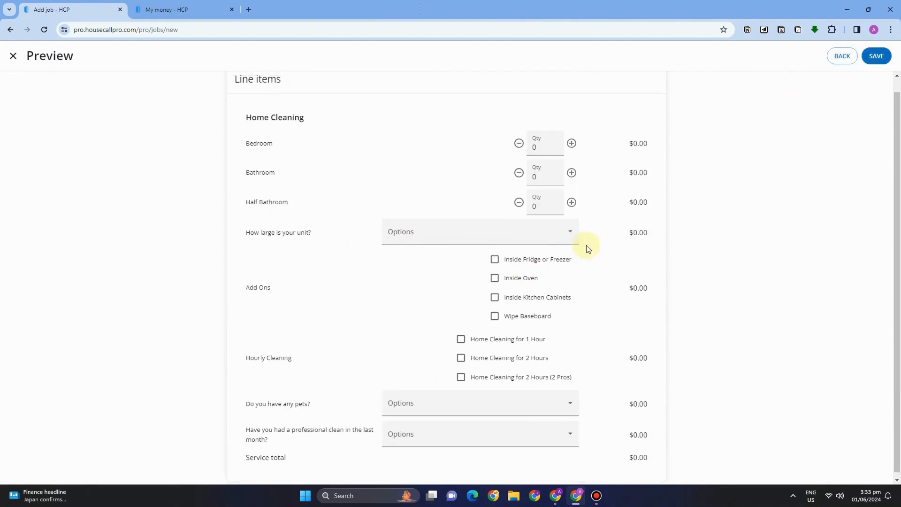
pyautogui.click(876, 55)
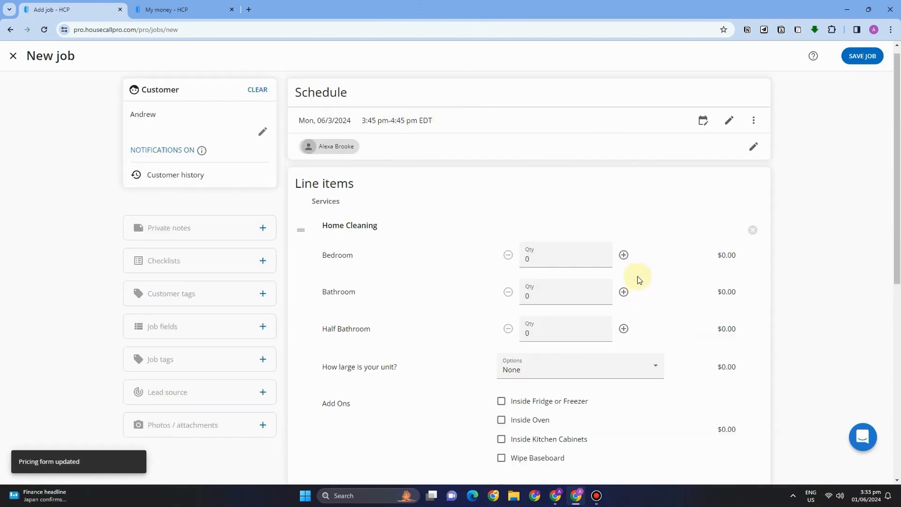
# Step: Set the job's quantities to 2 bedrooms, 1 bathroom and 1 half bathroom, with the unit size 1 - 1200
pyautogui.click(623, 255)
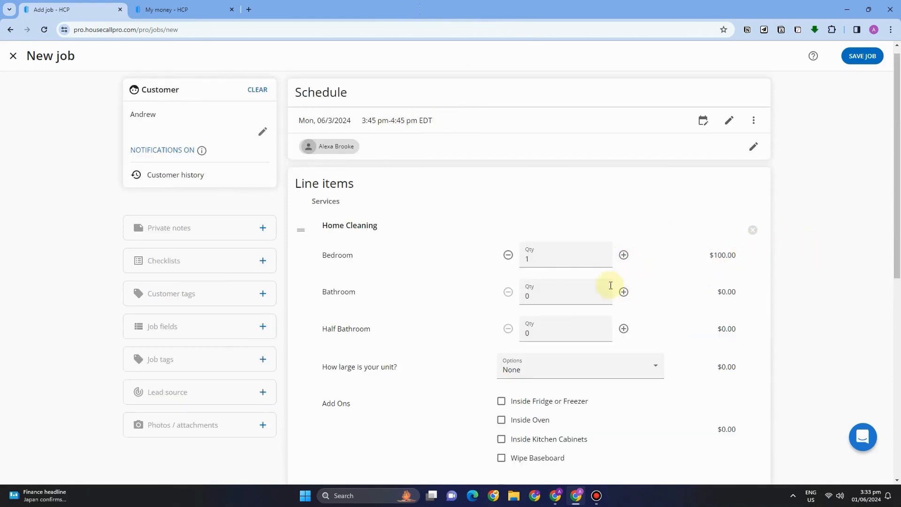
pyautogui.click(622, 256)
pyautogui.click(623, 292)
pyautogui.click(623, 329)
pyautogui.scroll(-3, 425, 298)
pyautogui.click(619, 234)
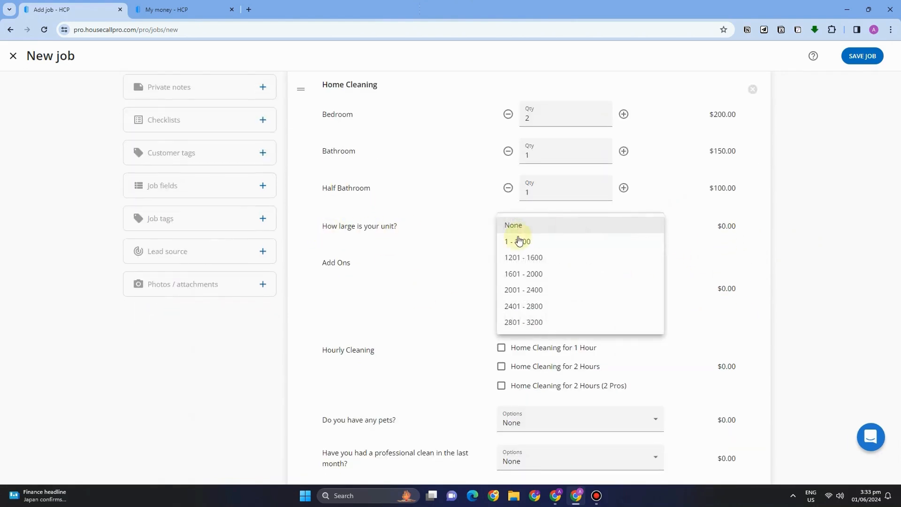
pyautogui.click(517, 242)
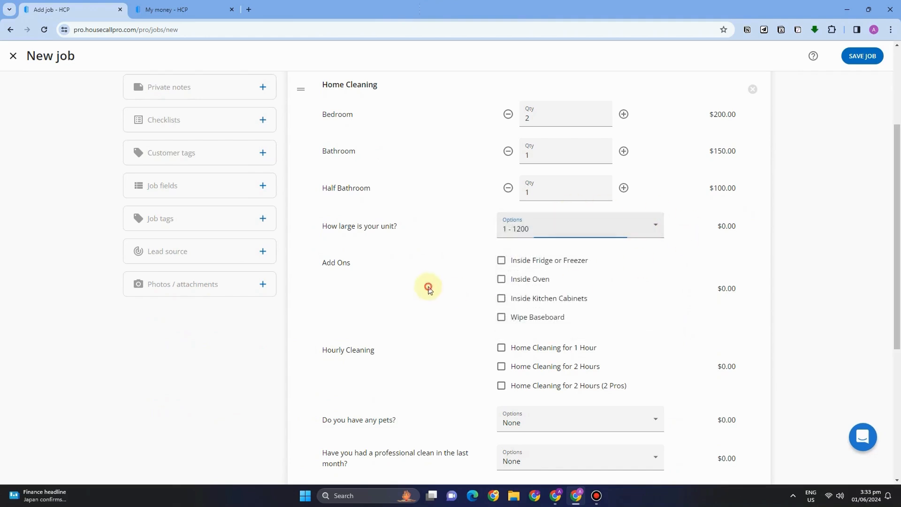
# Step: Select the add-ons Inside Fridge or Freezer and Inside Oven, and the hourly option Home Cleaning for 1 Hour
pyautogui.click(503, 263)
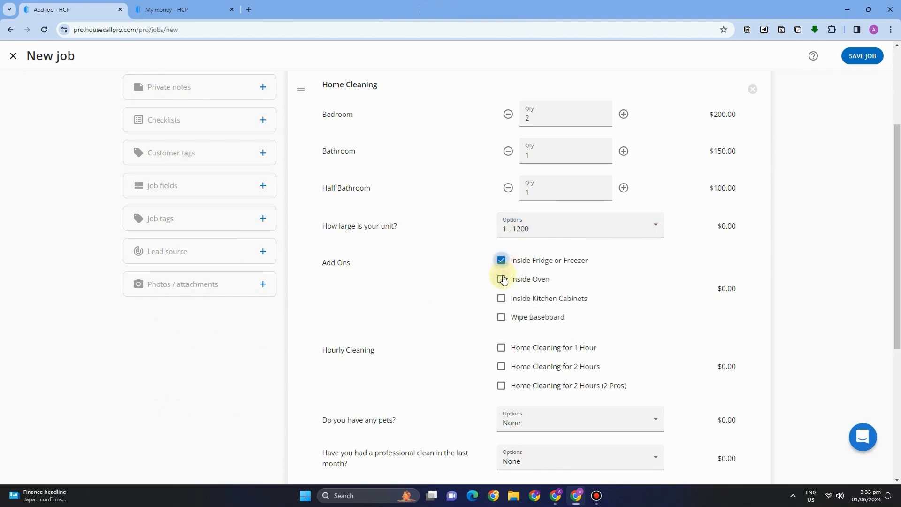
pyautogui.click(502, 279)
pyautogui.scroll(-2, 641, 345)
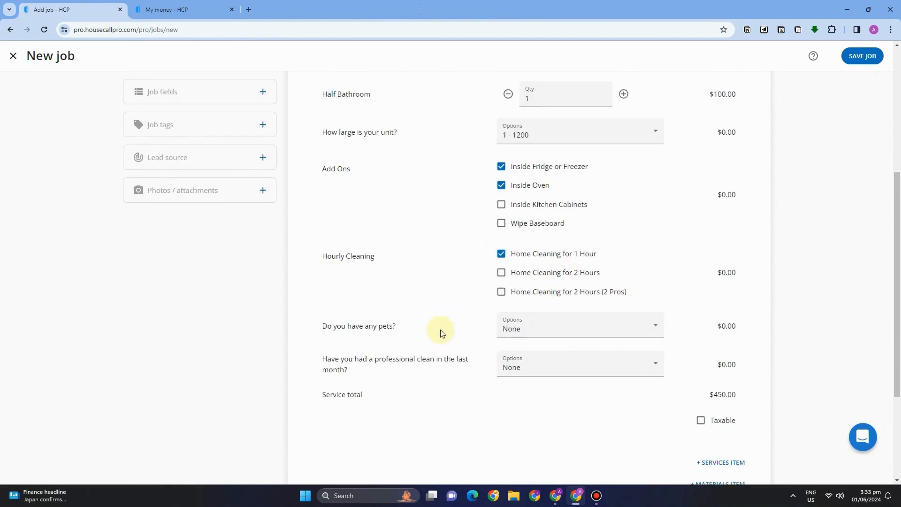
# Step: Answer Yes to having pets and No to a professional clean in the last month, and review the job total
pyautogui.click(648, 327)
pyautogui.click(539, 344)
pyautogui.click(593, 358)
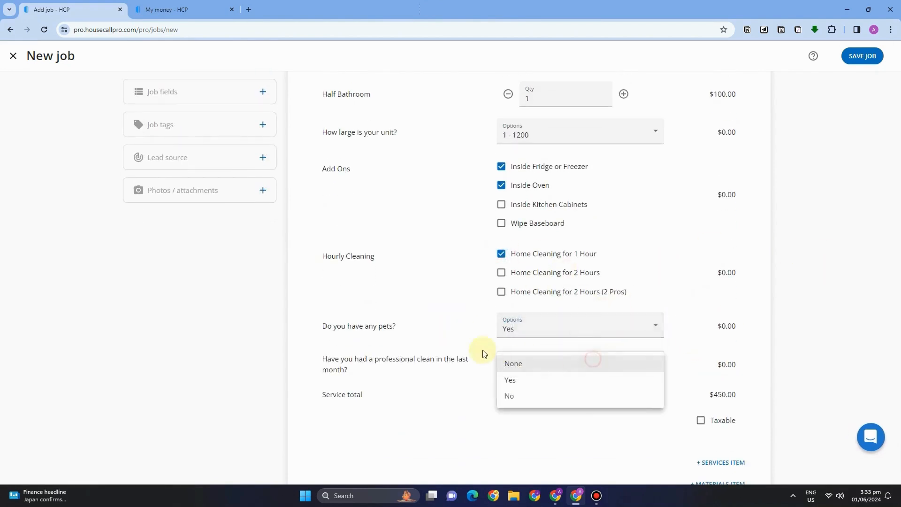
pyautogui.click(545, 395)
pyautogui.scroll(-3, 652, 342)
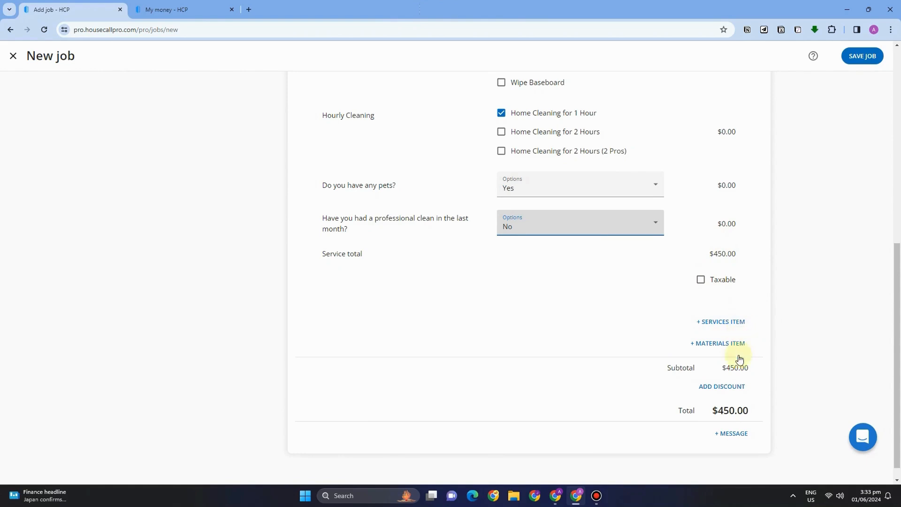
# Step: Check the new job's total and view the discount options without applying a discount
pyautogui.tripleClick(726, 410)
pyautogui.click(733, 431)
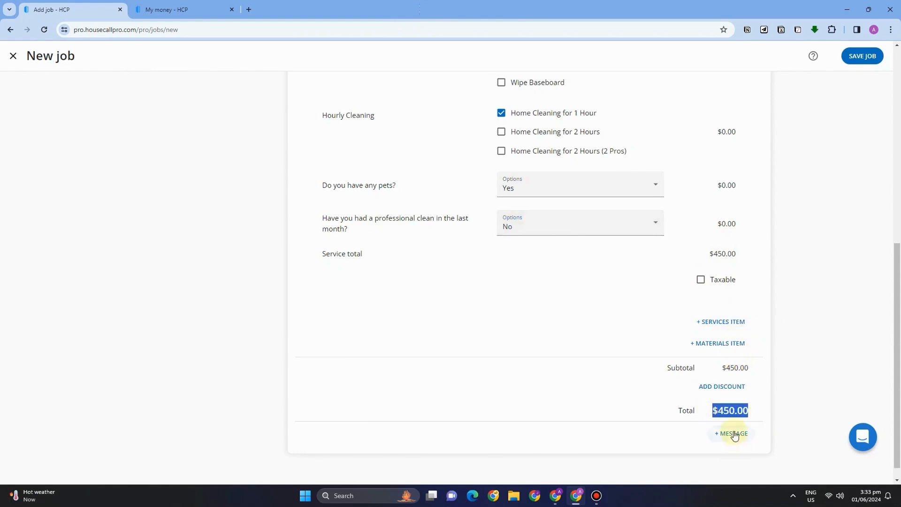
pyautogui.click(526, 290)
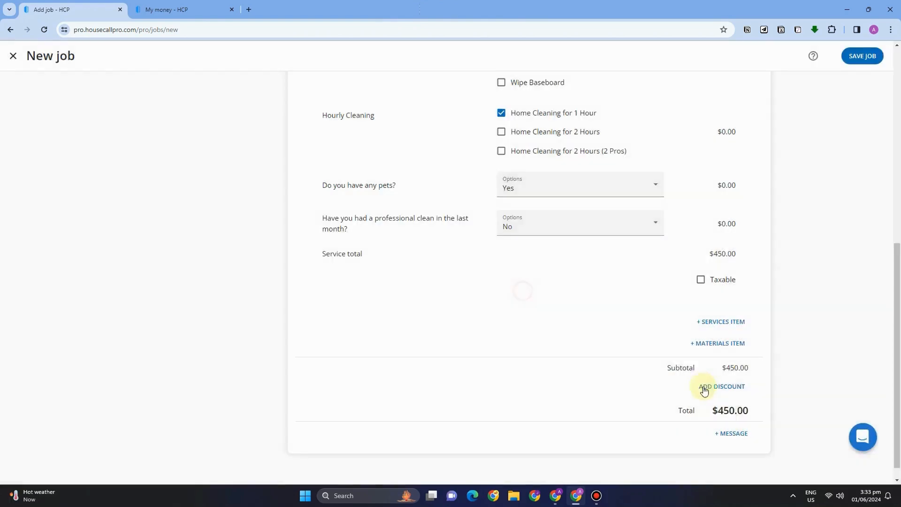
pyautogui.click(722, 386)
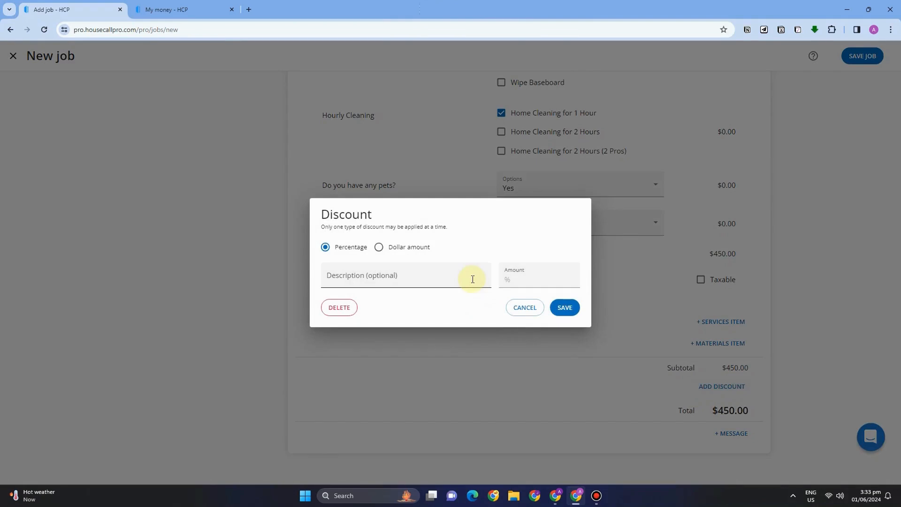
pyautogui.click(524, 307)
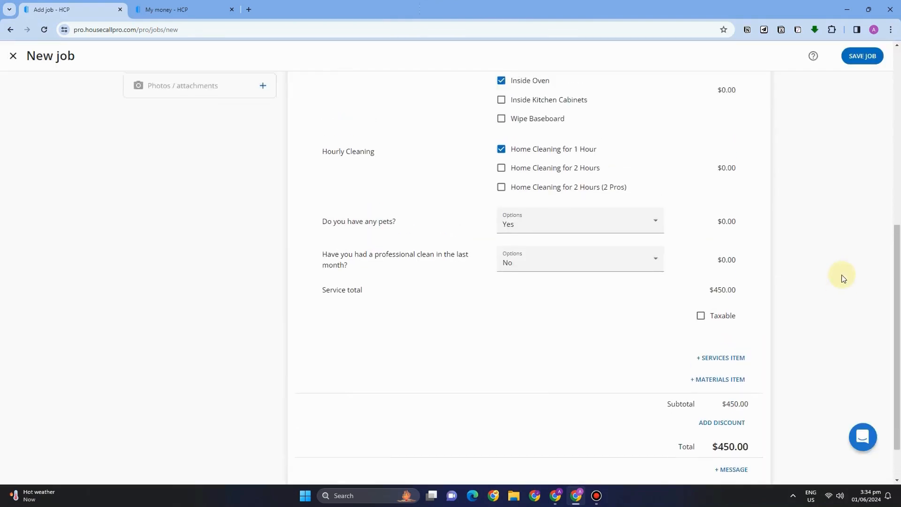
# Step: View the checklists available for the job without adding one
pyautogui.scroll(10, 840, 276)
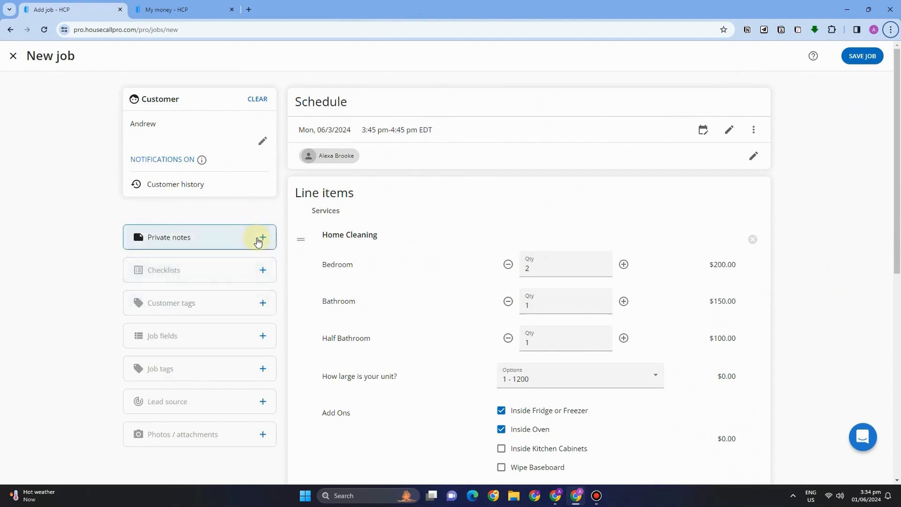
pyautogui.click(260, 265)
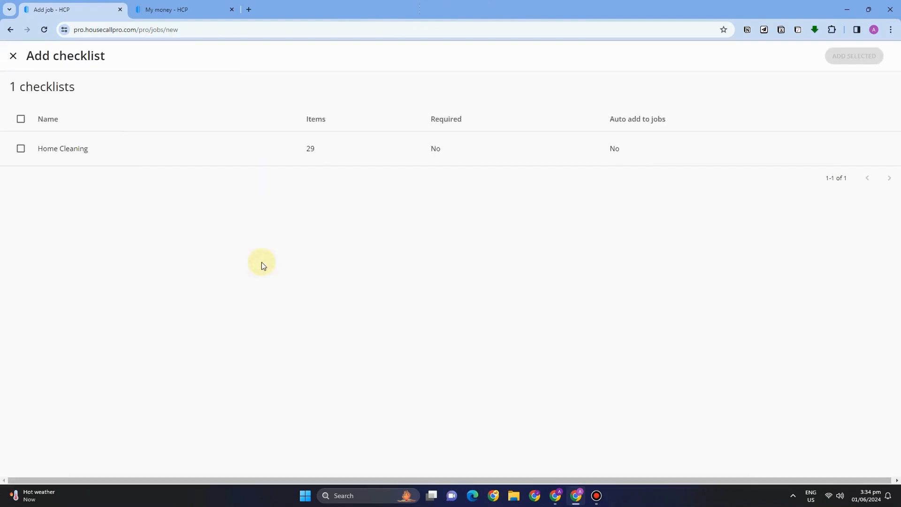
pyautogui.click(13, 56)
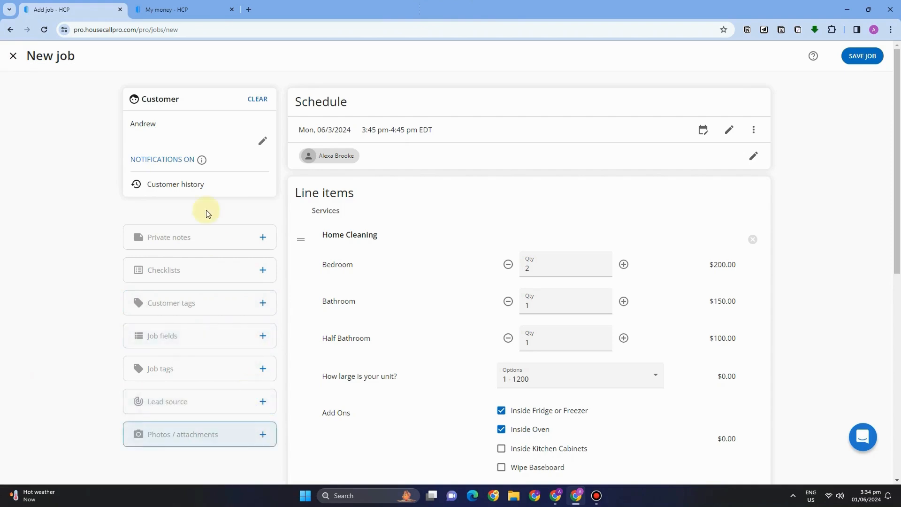
# Step: Add the existing customer tag Home to the job
pyautogui.click(262, 310)
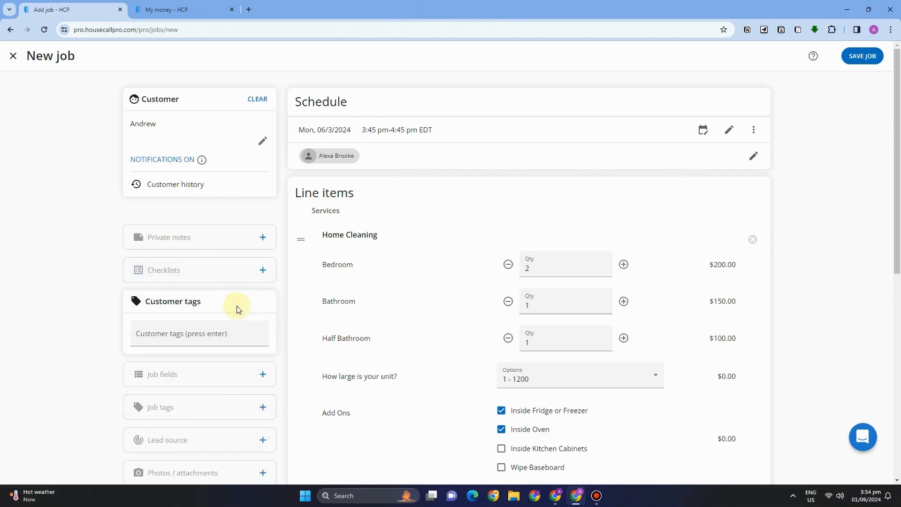
pyautogui.write('Hom,e')
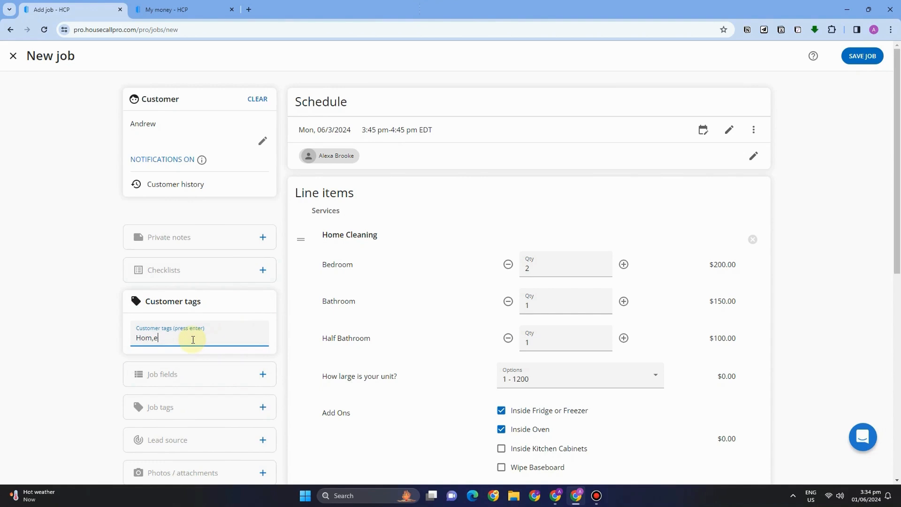
pyautogui.press('BackSpace')
pyautogui.press('BackSpace')
pyautogui.write('e')
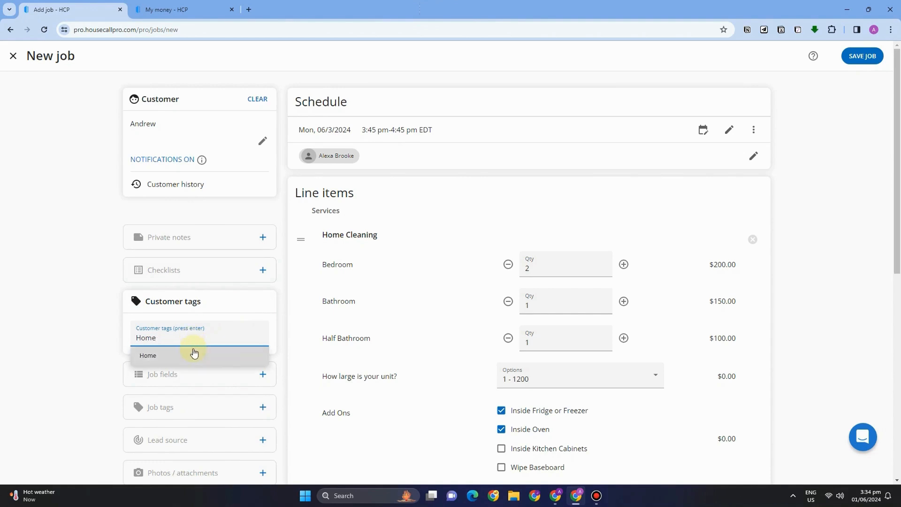
pyautogui.click(193, 355)
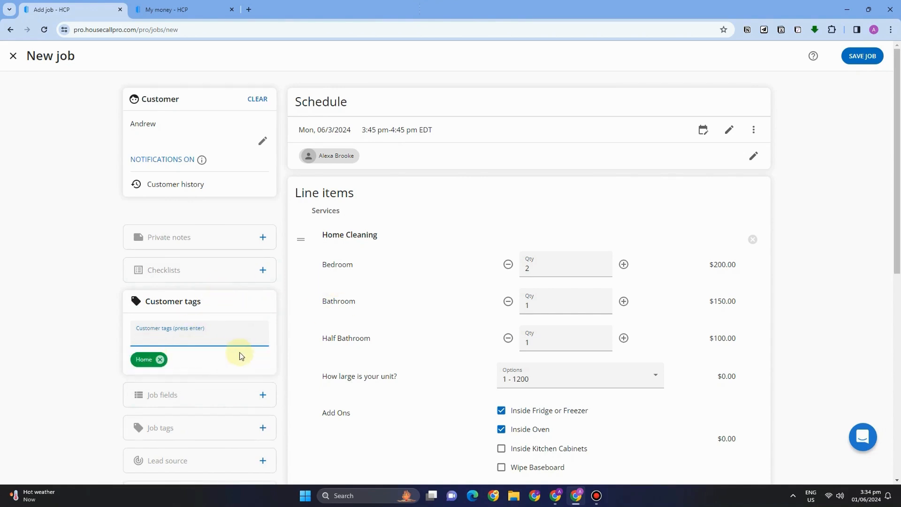
# Step: Add the Home Cleaning checklist to the job and save the job
pyautogui.click(262, 270)
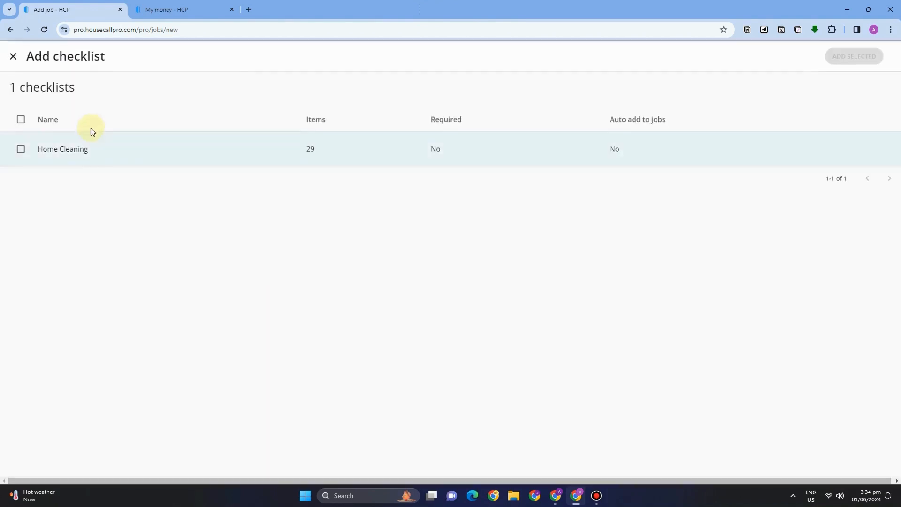
pyautogui.click(21, 121)
pyautogui.click(854, 56)
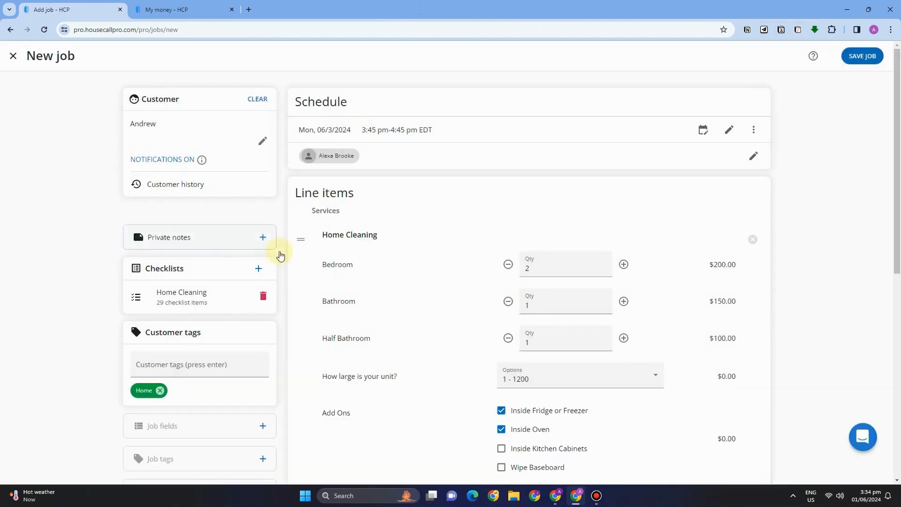
pyautogui.scroll(-9, 225, 310)
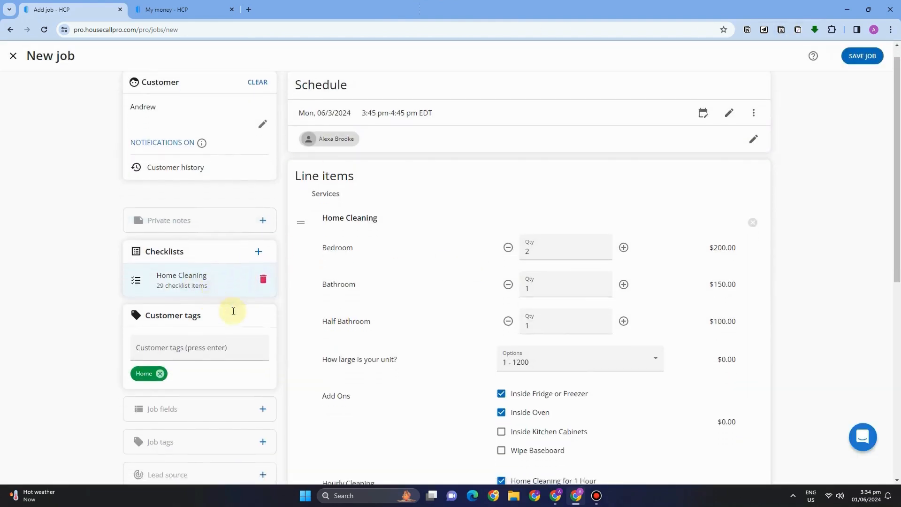
pyautogui.click(857, 56)
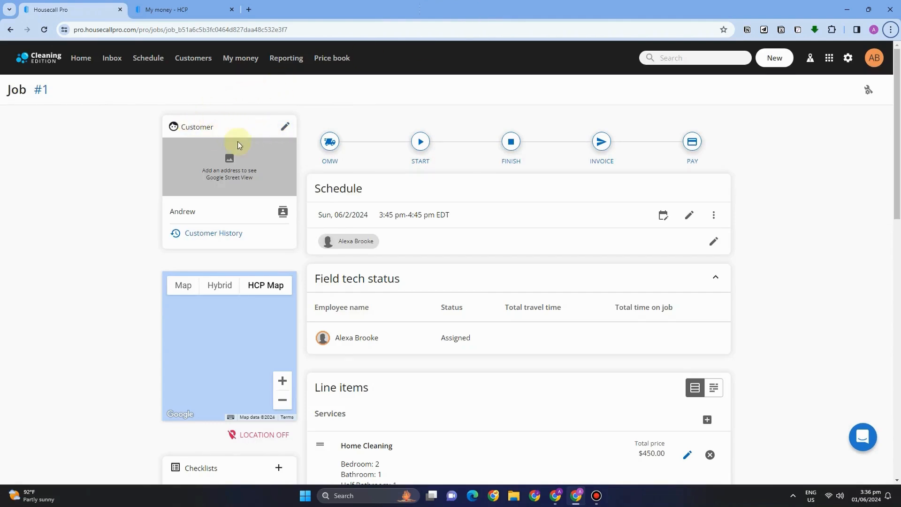
# Step: Review the saved job's details, line items and total, and preview its invoice
pyautogui.scroll(-5, 439, 247)
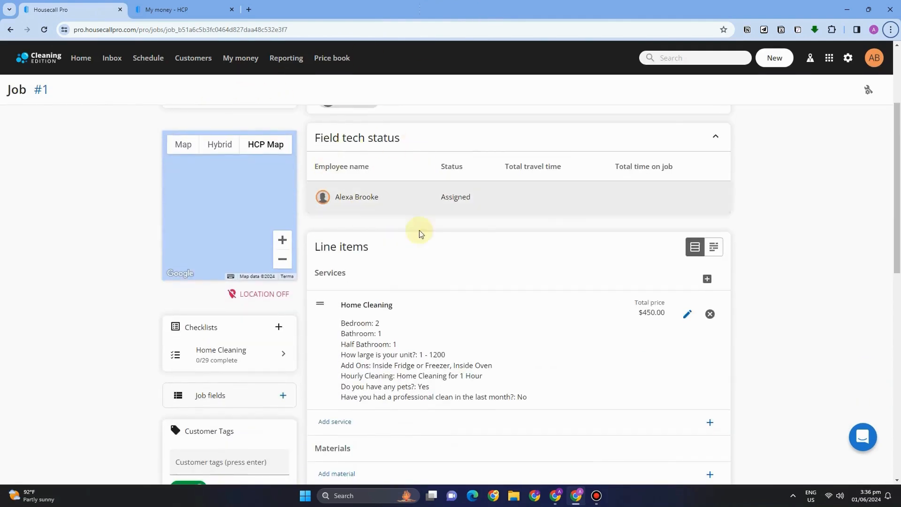
pyautogui.scroll(-3, 371, 289)
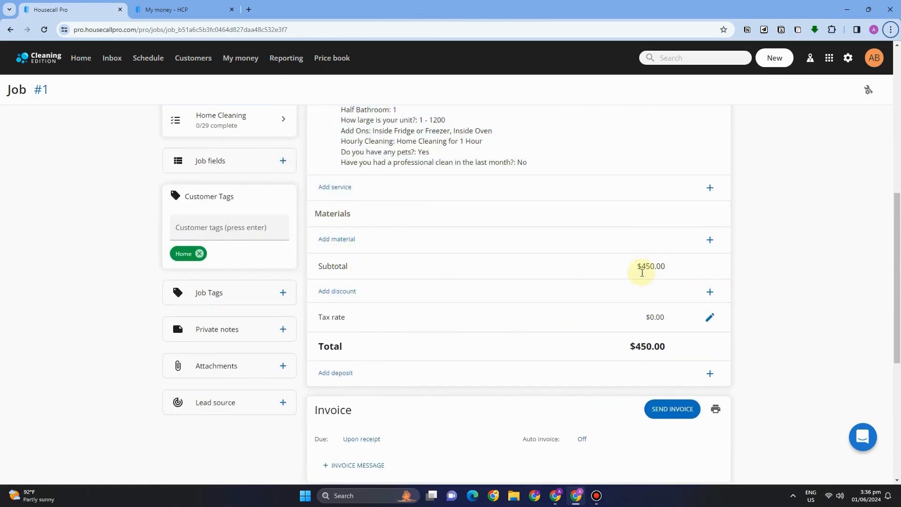
pyautogui.scroll(-1, 365, 300)
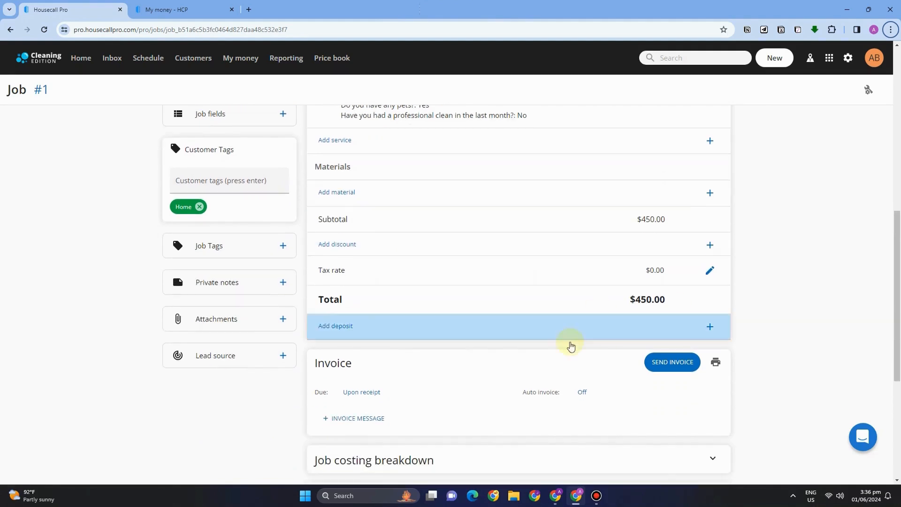
pyautogui.scroll(-1, 591, 328)
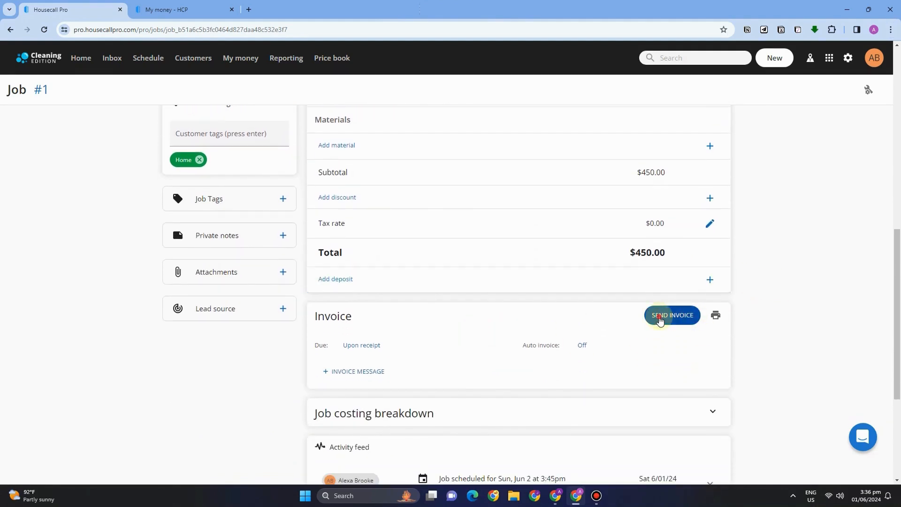
pyautogui.click(659, 319)
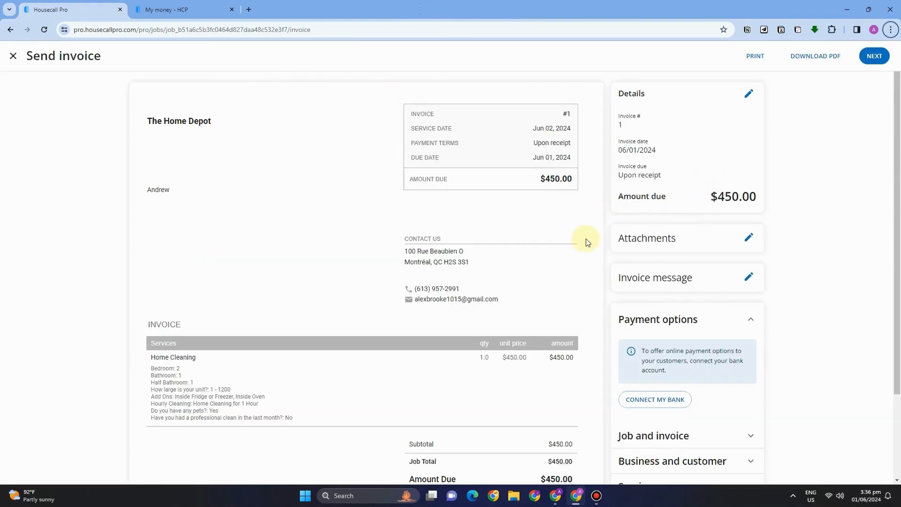
pyautogui.scroll(-3, 595, 243)
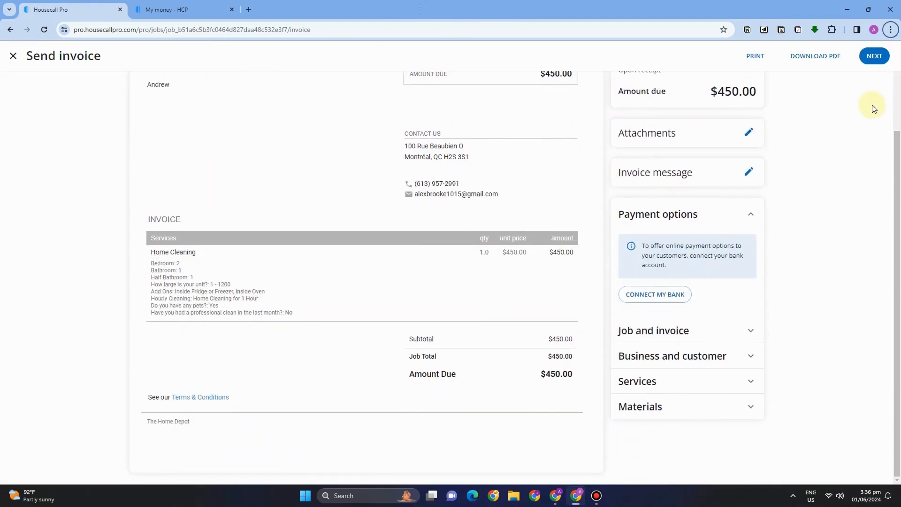
# Step: Examine the email and text options for sending the invoice and return to the job page
pyautogui.click(872, 57)
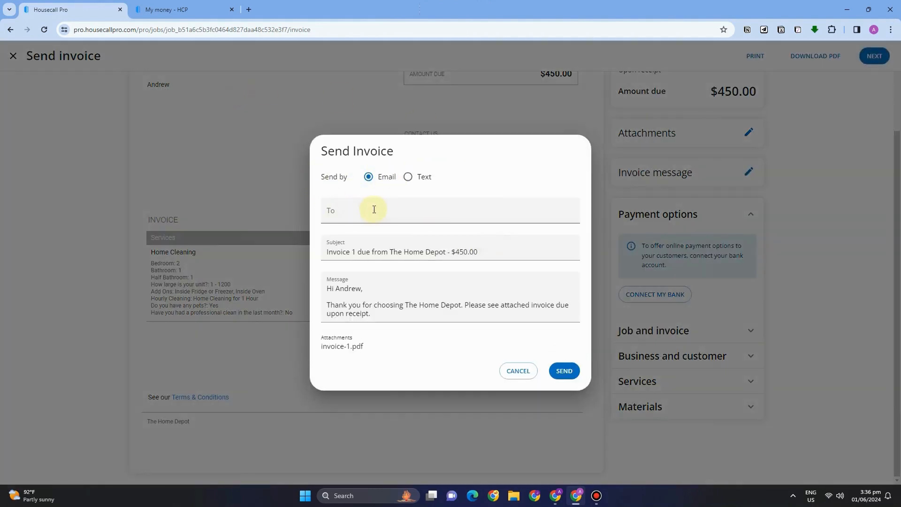
pyautogui.click(409, 178)
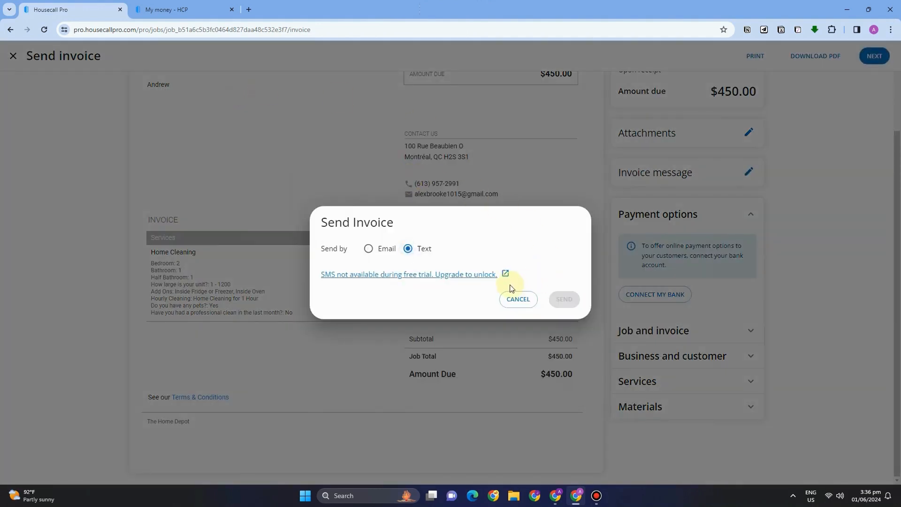
pyautogui.click(367, 249)
pyautogui.click(567, 372)
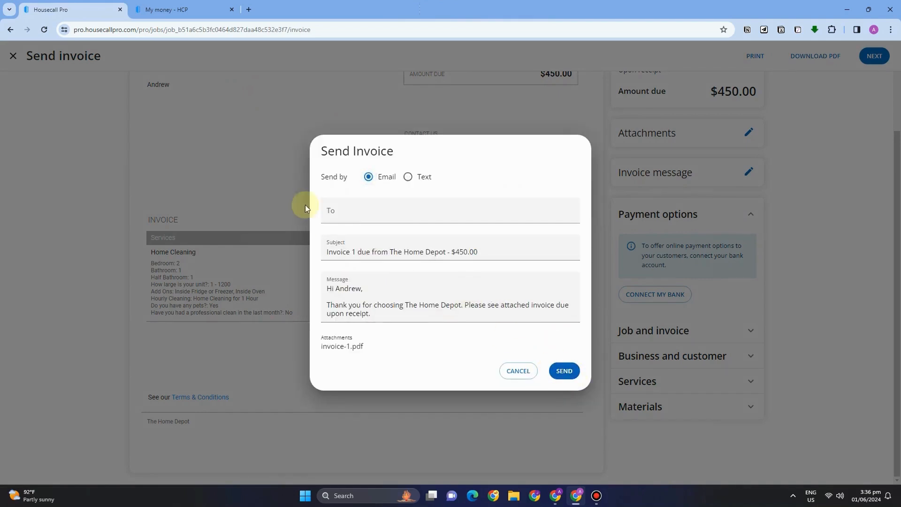
pyautogui.click(236, 151)
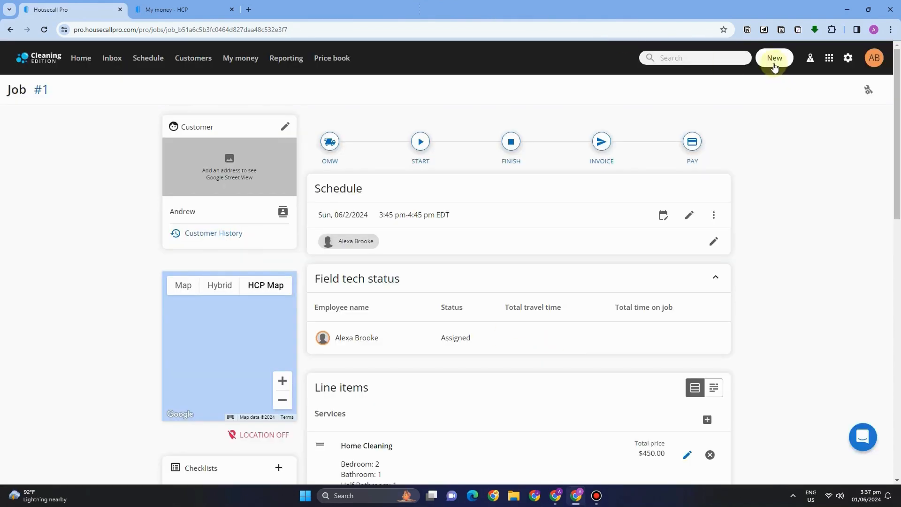
# Step: Start a new proposal, dismiss the Sales Proposal Tool 2.0 notice and look through the new customer form
pyautogui.click(774, 58)
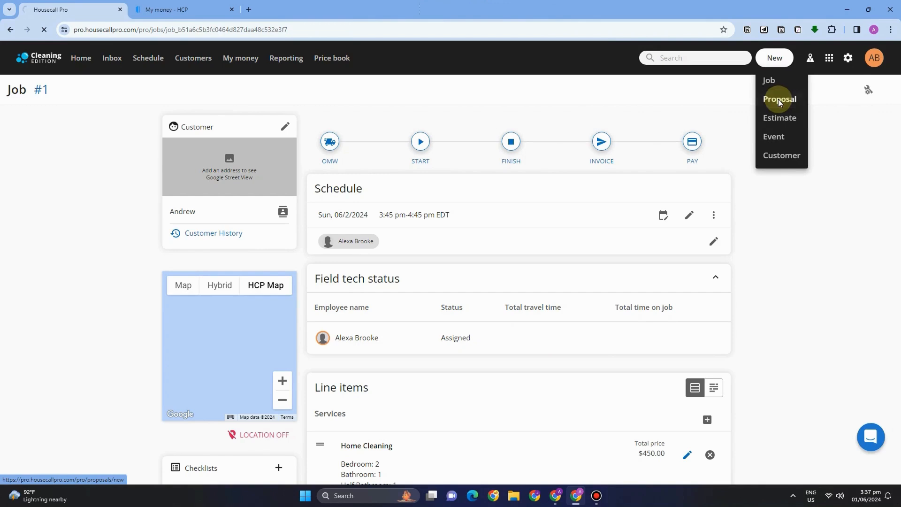
pyautogui.click(778, 99)
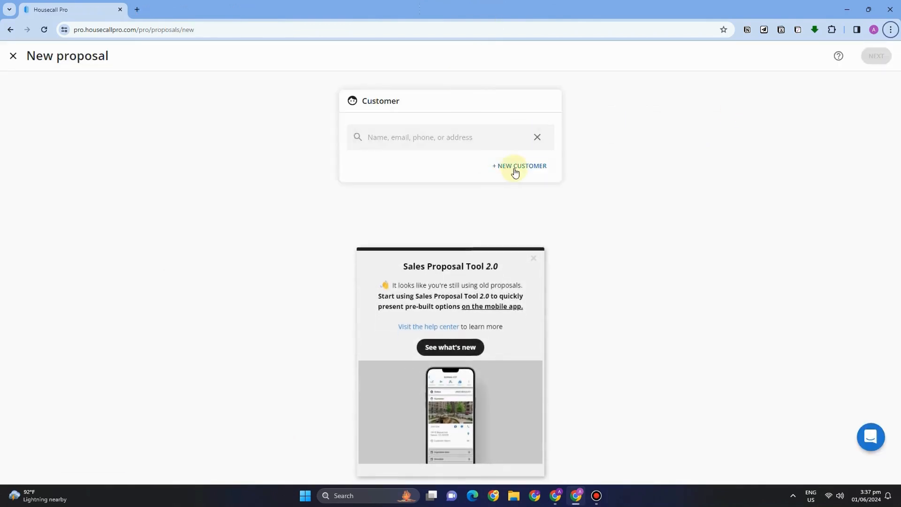
pyautogui.click(432, 137)
pyautogui.click(502, 169)
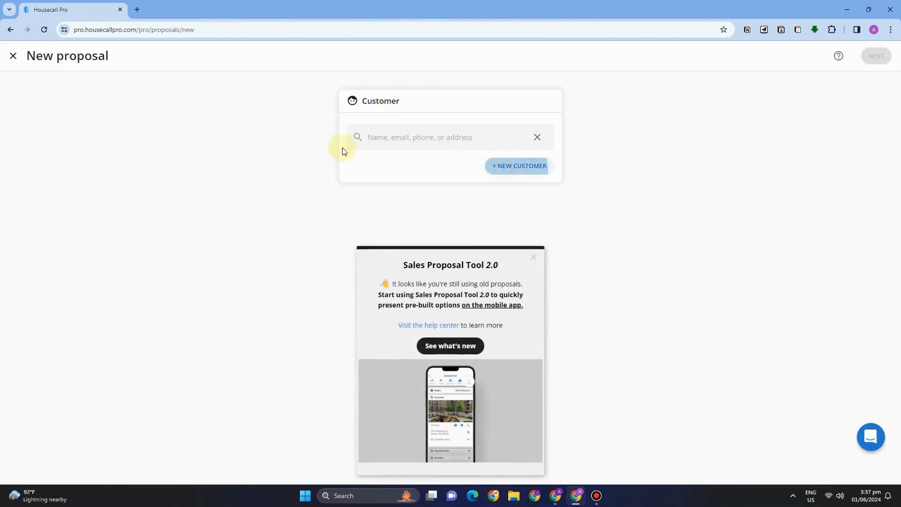
pyautogui.click(533, 256)
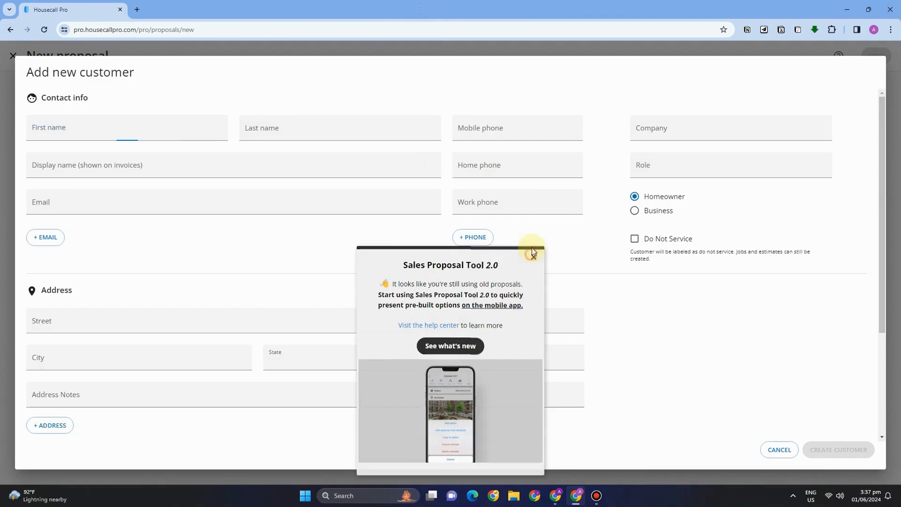
pyautogui.scroll(-3, 573, 284)
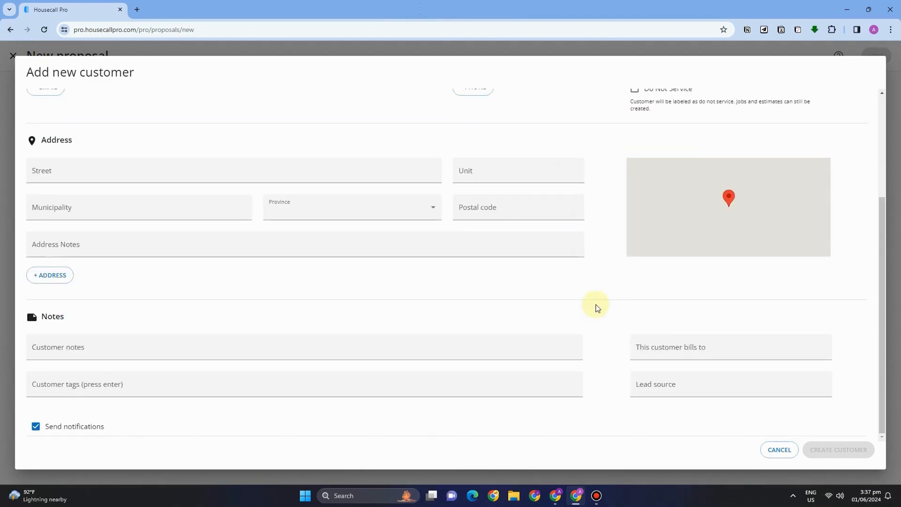
pyautogui.scroll(3, 597, 307)
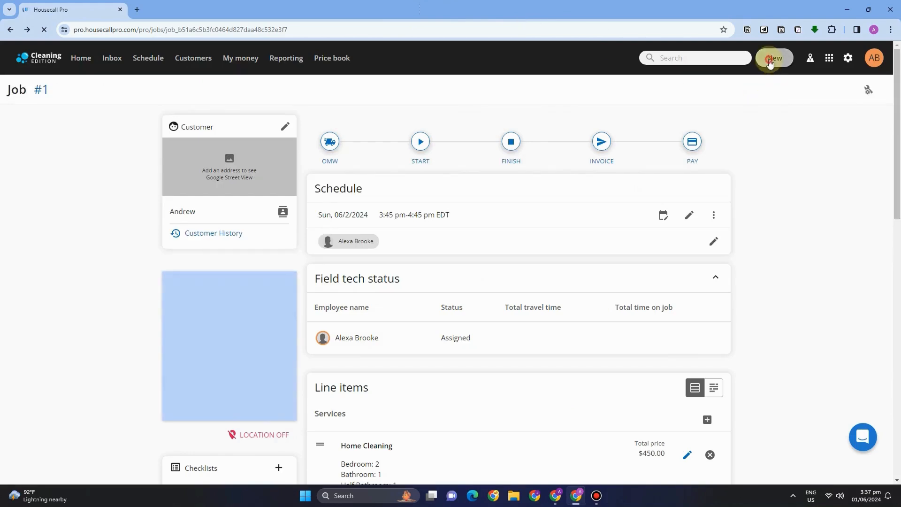
# Step: Start a new estimate, review its customer, schedule and line item sections, and close it without saving
pyautogui.click(769, 64)
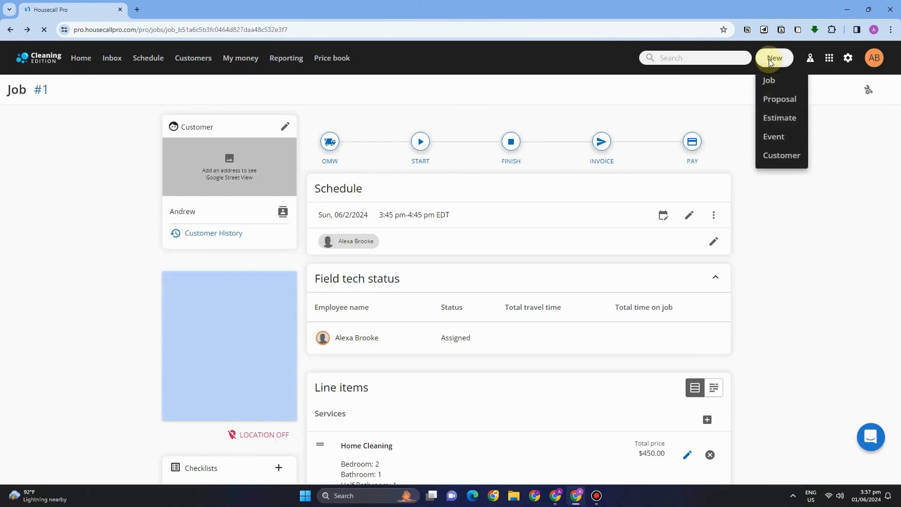
pyautogui.click(788, 126)
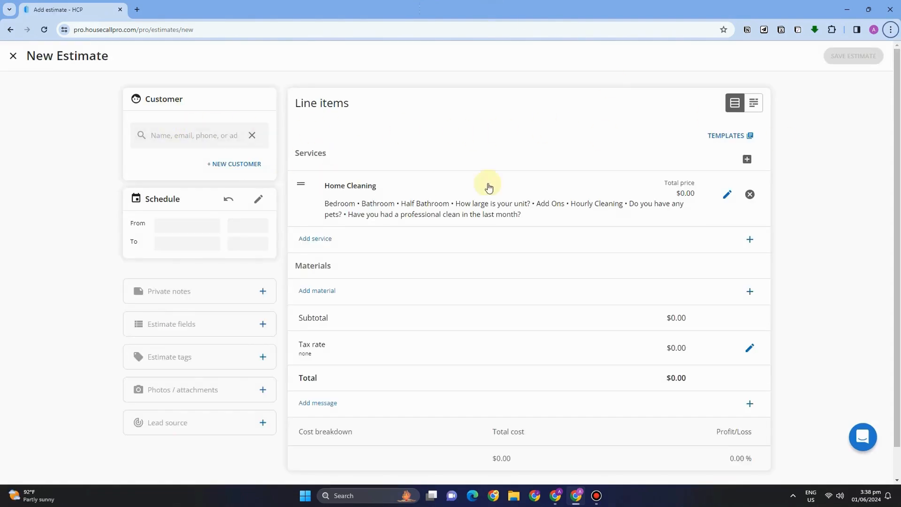
pyautogui.scroll(-1, 459, 266)
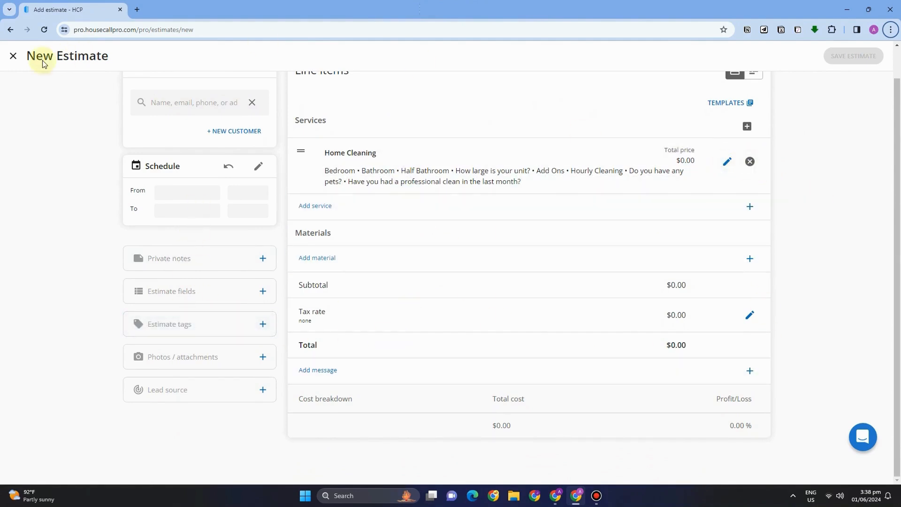
pyautogui.scroll(1, 19, 57)
pyautogui.click(14, 56)
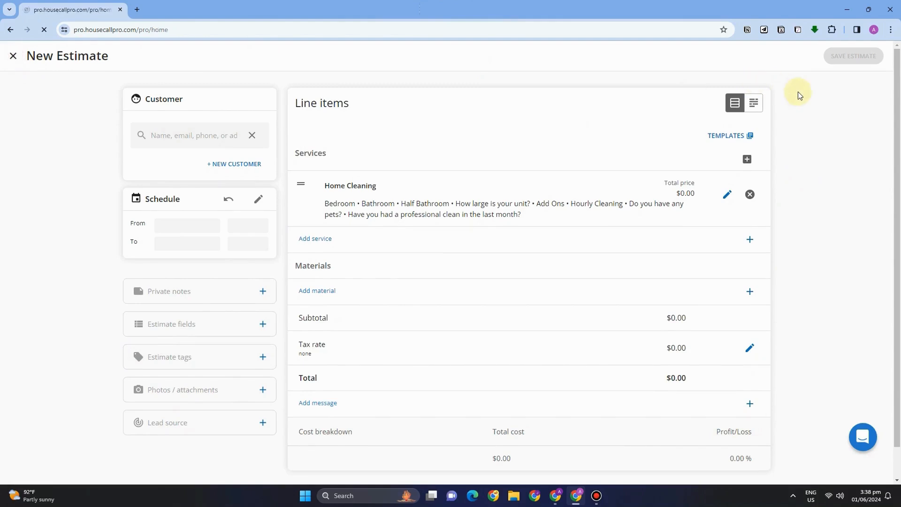
# Step: Start a new event, close its form without saving, and look through the home dashboard's business figures, employee status, recent activity and schedule
pyautogui.moveTo(778, 82)
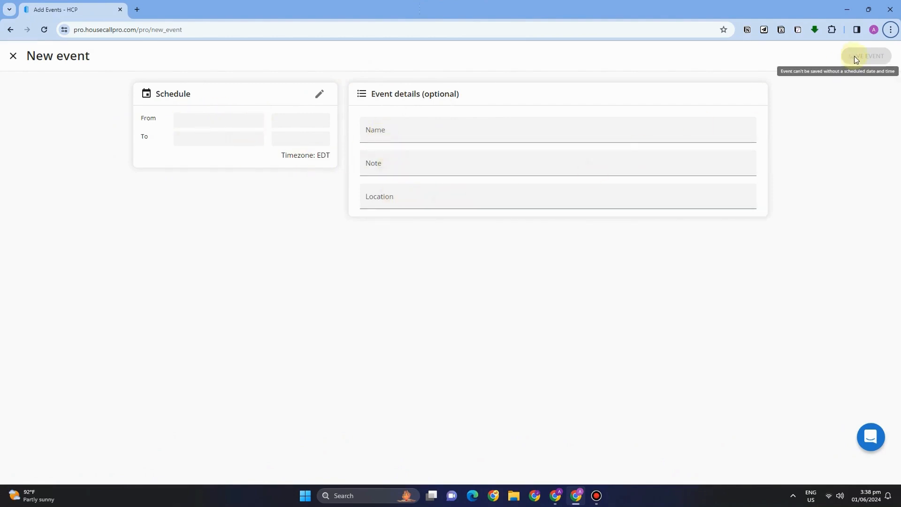
pyautogui.click(13, 57)
pyautogui.scroll(-1, 728, 241)
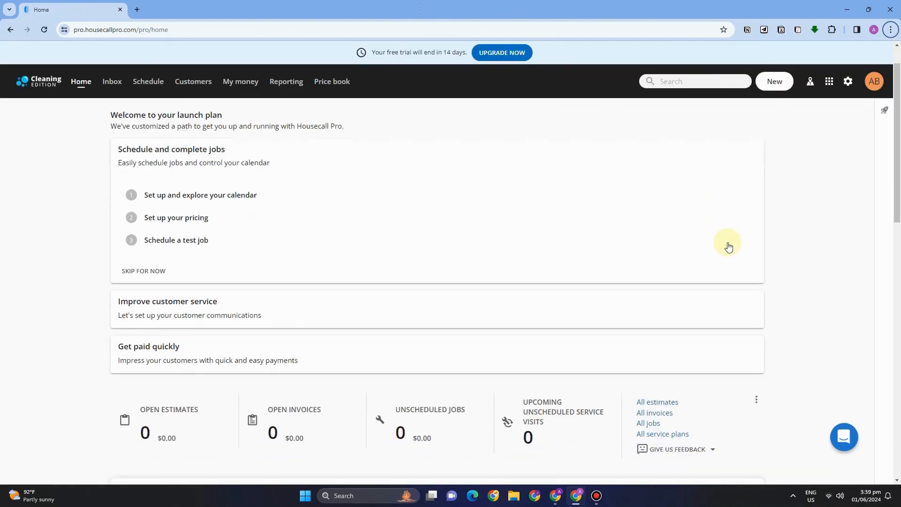
pyautogui.scroll(-15, 809, 344)
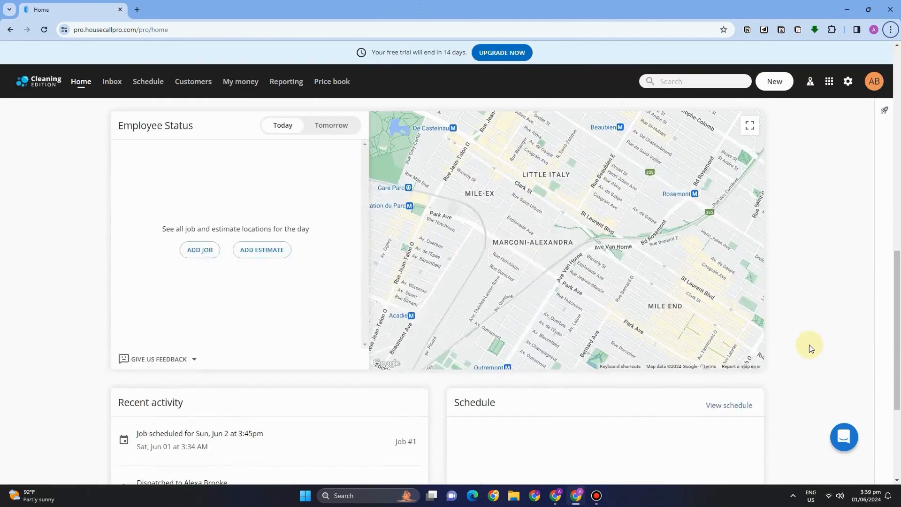
pyautogui.scroll(12, 808, 347)
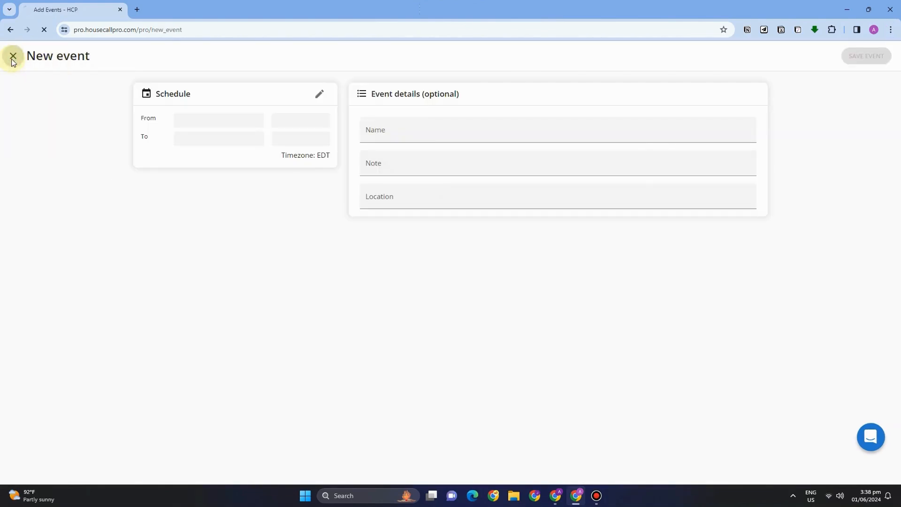
pyautogui.click(13, 57)
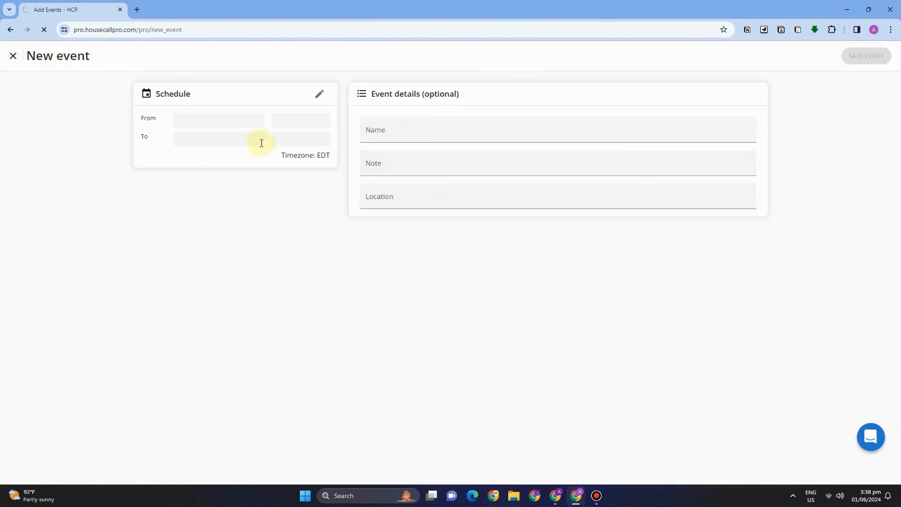
pyautogui.scroll(-1, 723, 234)
pyautogui.scroll(-10, 809, 344)
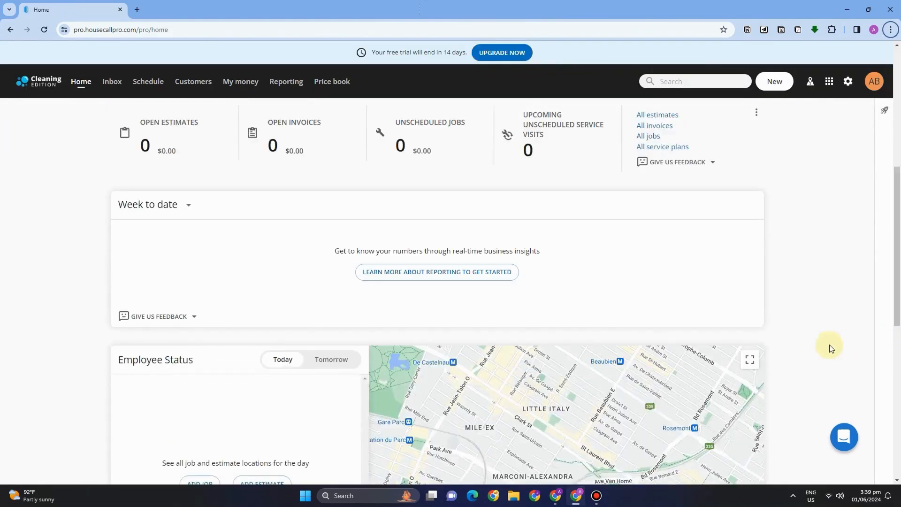
pyautogui.scroll(6, 809, 347)
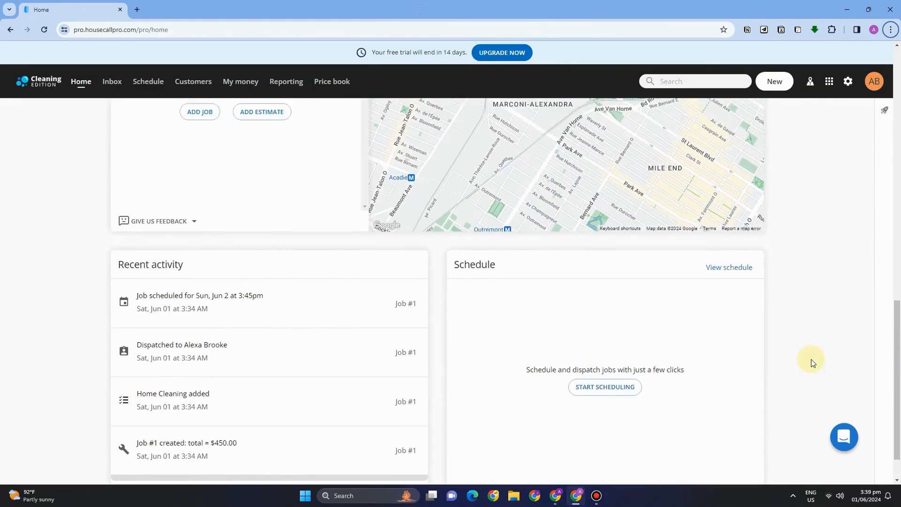